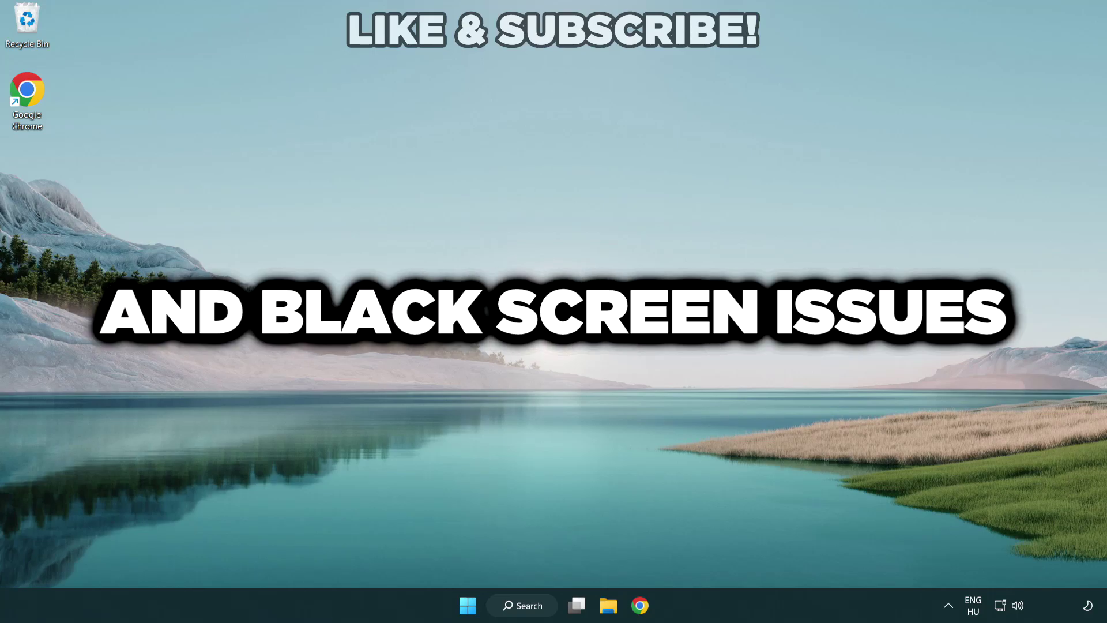
Search Windows for 'device manager' and open Device Manager from the results
{"action": "left_click", "coordinate": [529, 609]}
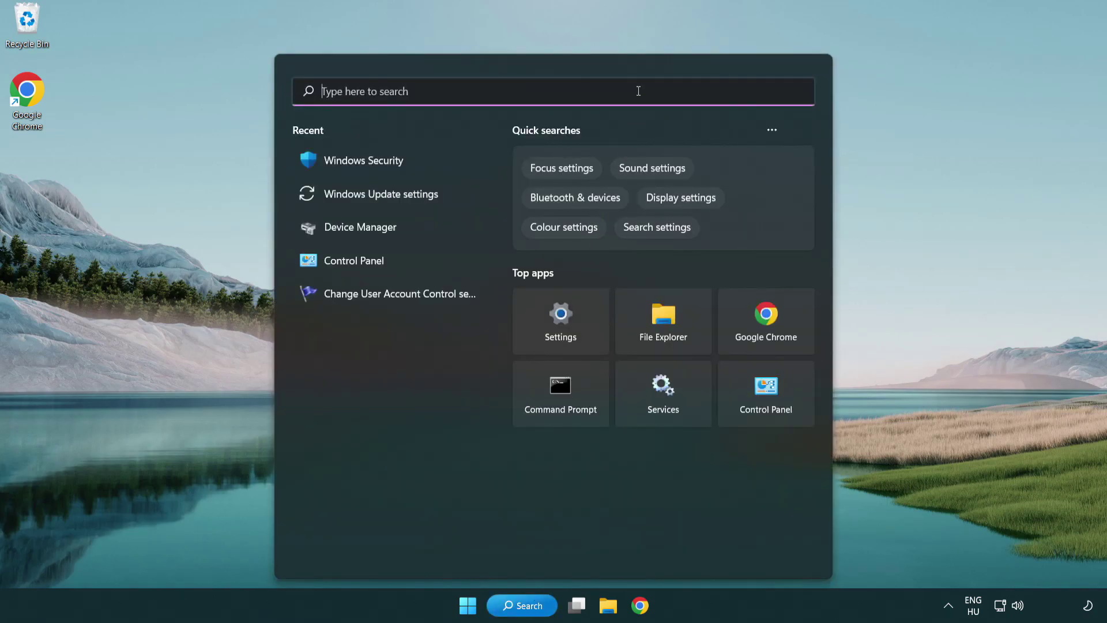
{"action": "type", "text": "devic"}
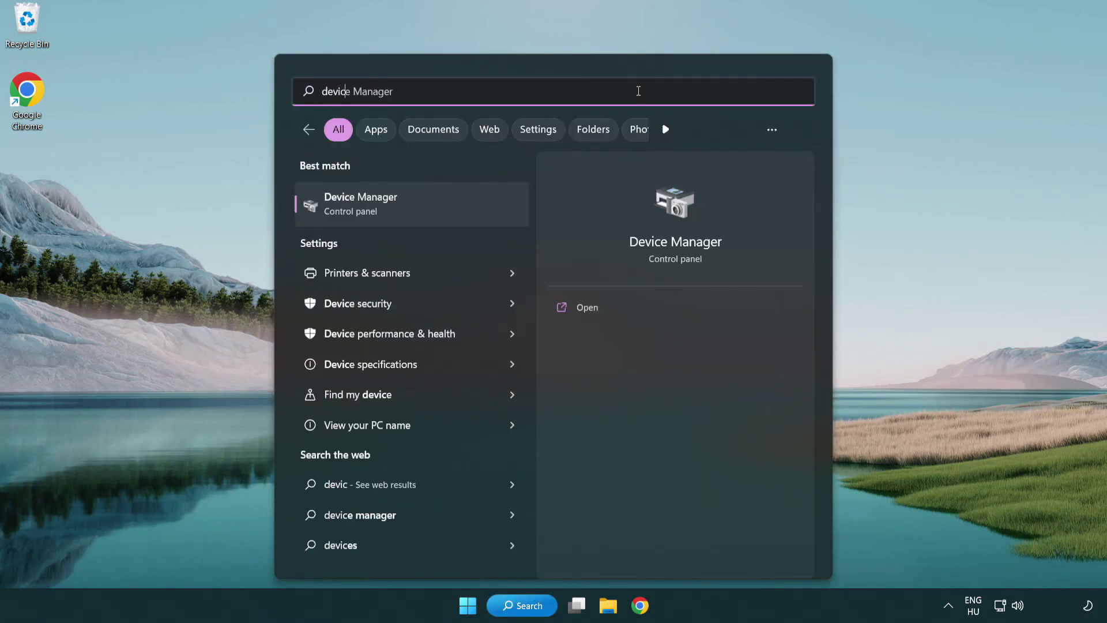
{"action": "type", "text": "e manager"}
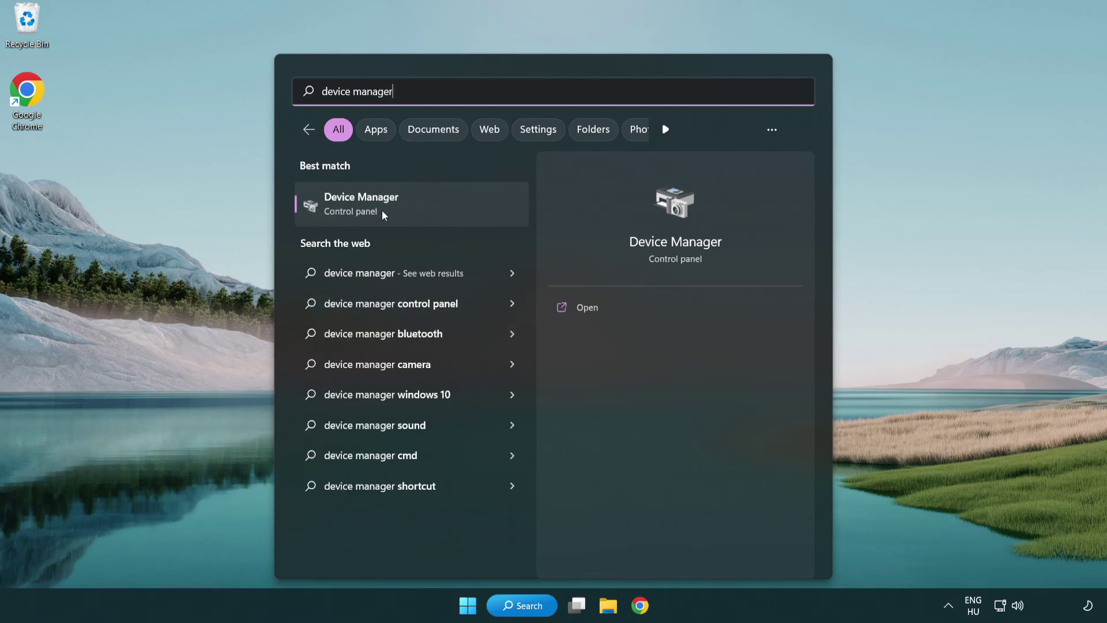
{"action": "left_click", "coordinate": [444, 214]}
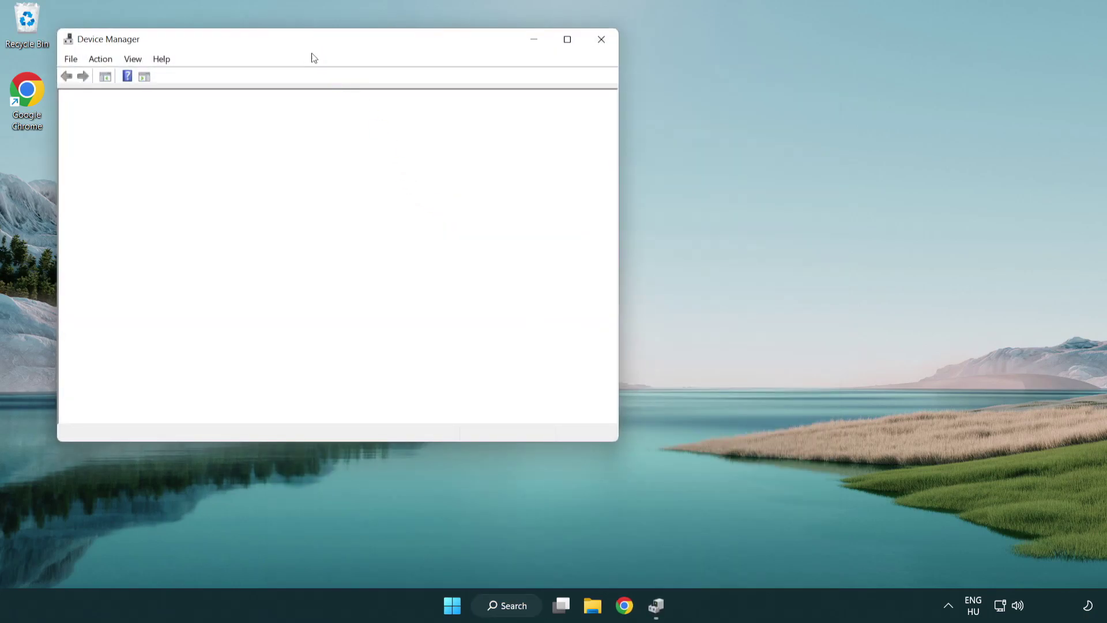
Expand Display adapters and bring up the context menu for the VMware SVGA 3D adapter
{"action": "left_click_drag", "start_coordinate": [303, 44], "coordinate": [487, 112]}
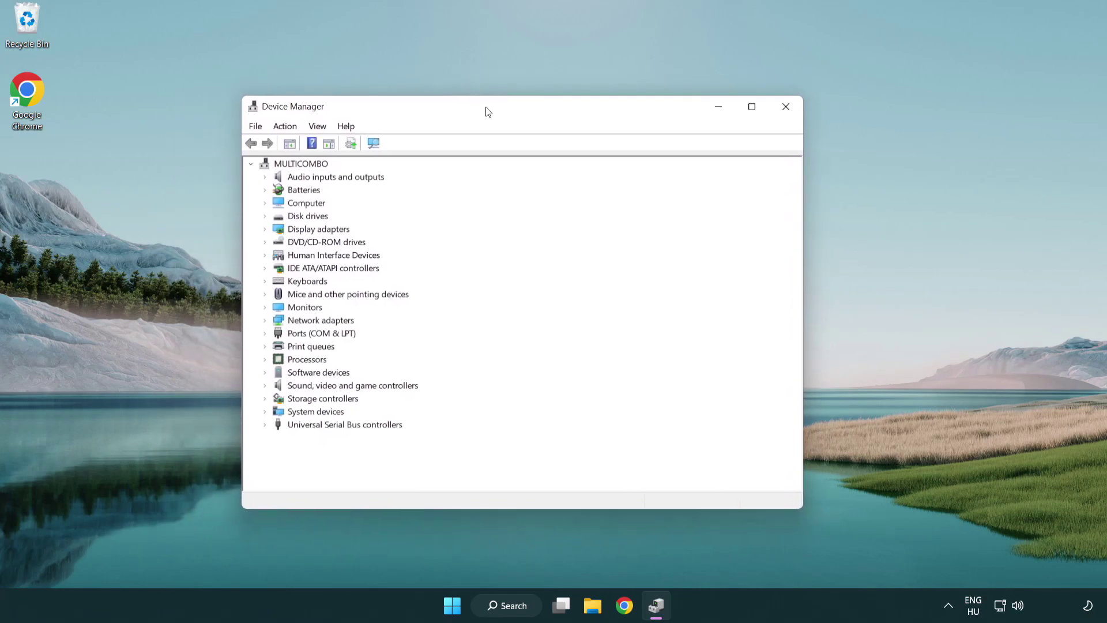
{"action": "left_click", "coordinate": [303, 231]}
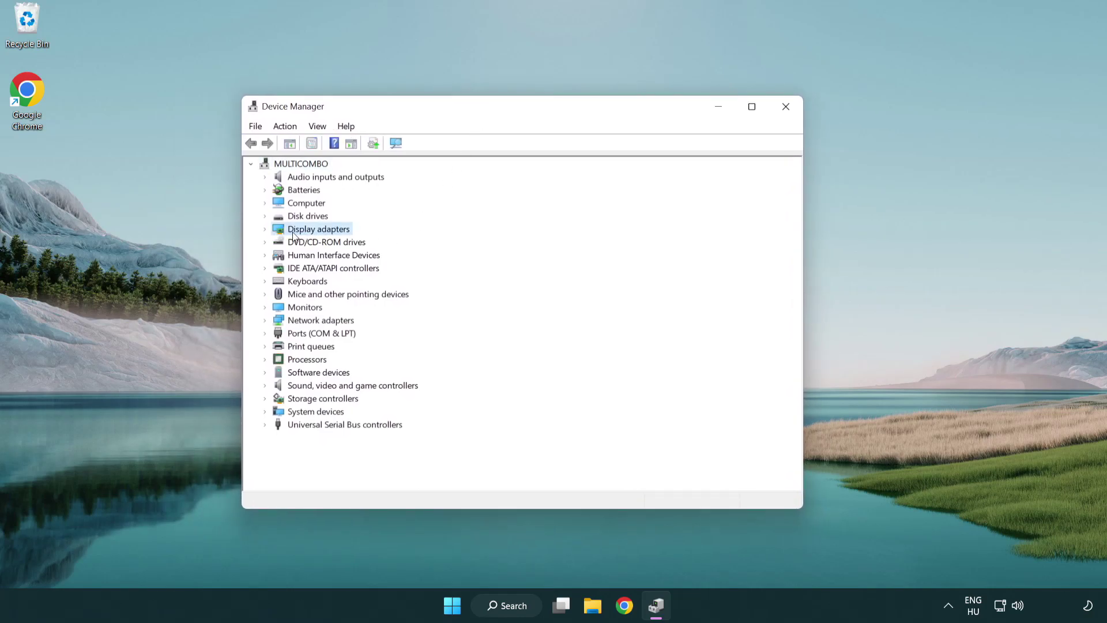
{"action": "left_click", "coordinate": [265, 230]}
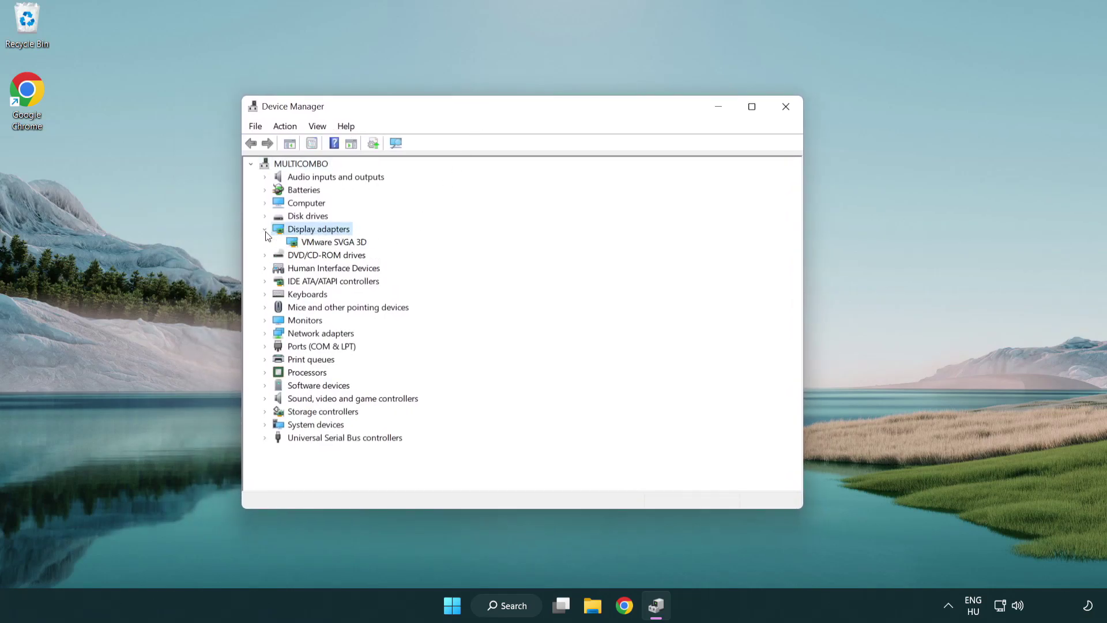
{"action": "left_click", "coordinate": [327, 247]}
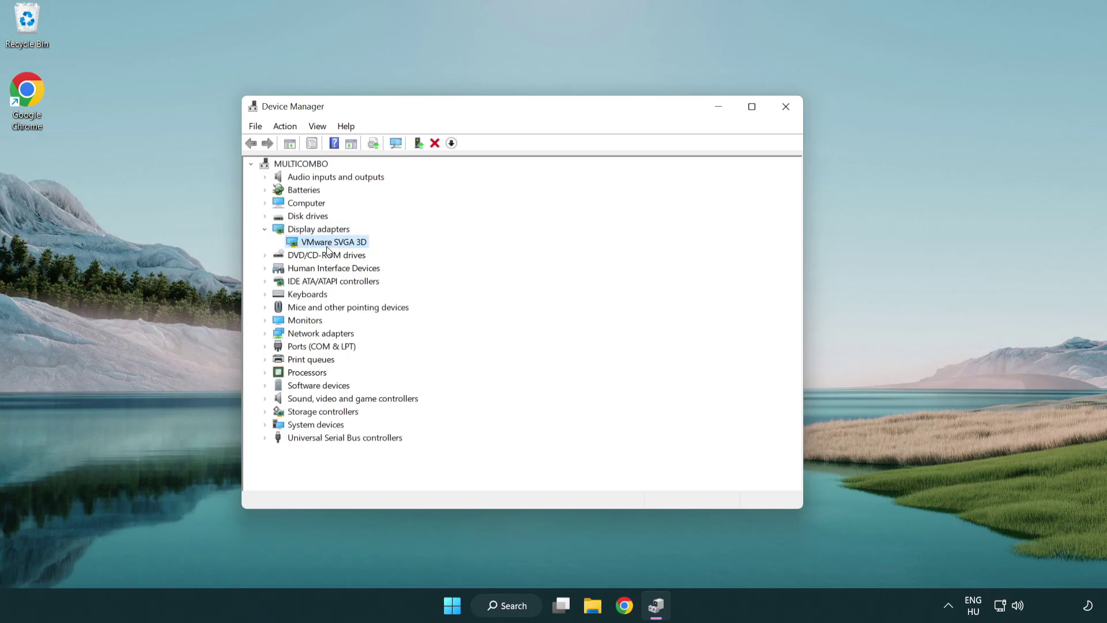
{"action": "right_click", "coordinate": [330, 246]}
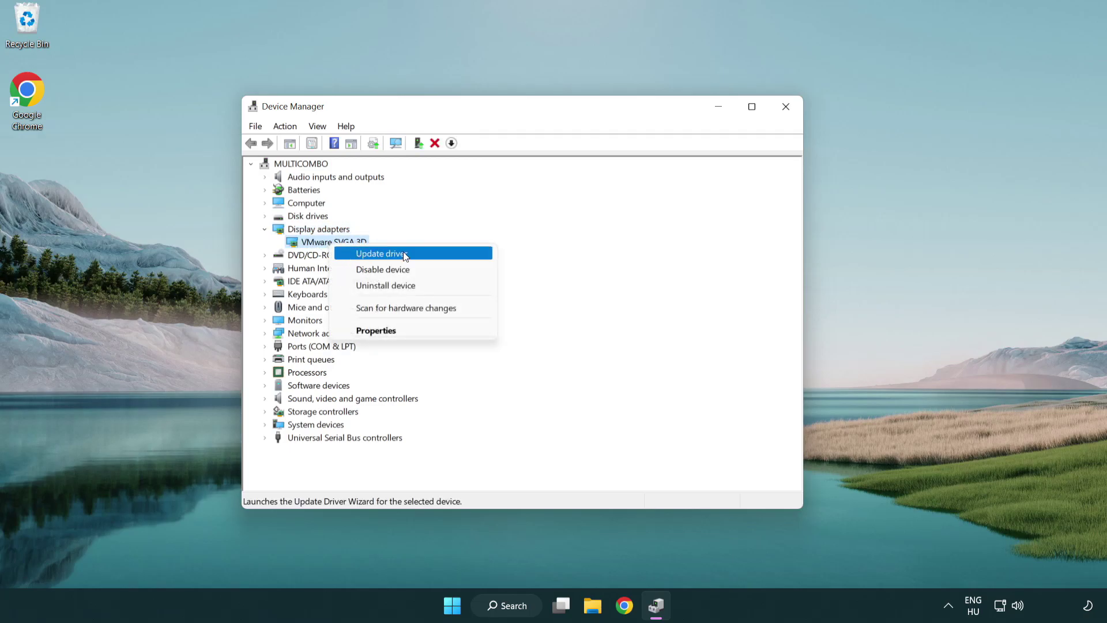
Auto-search drivers for VMware SVGA 3D, confirm the best driver is installed, and close Device Manager
{"action": "left_click", "coordinate": [437, 256]}
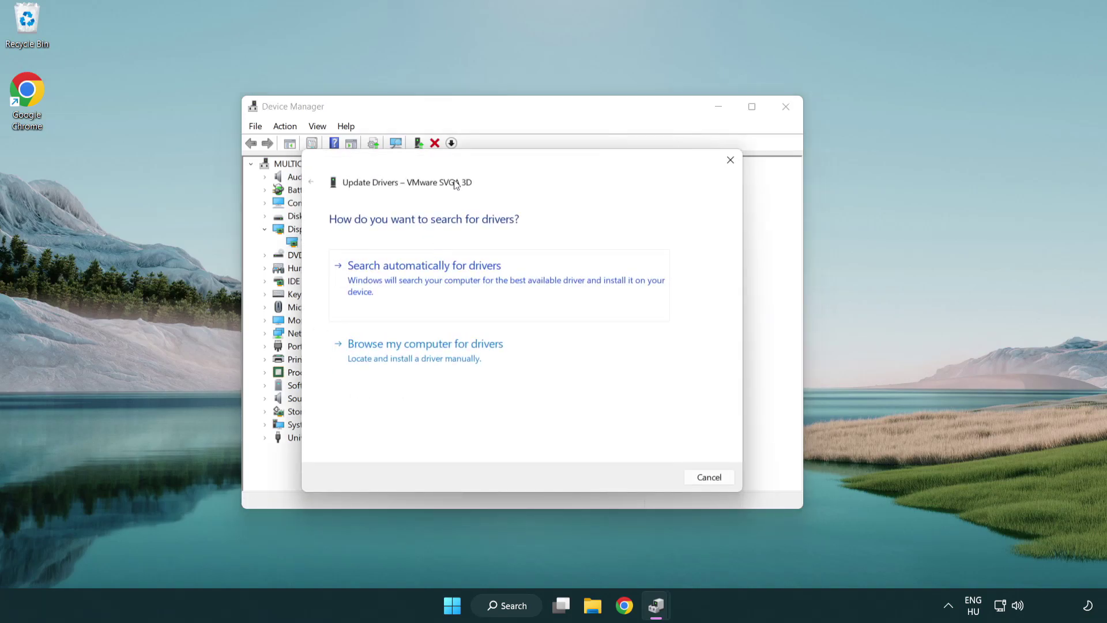
{"action": "left_click_drag", "start_coordinate": [464, 166], "coordinate": [486, 160]}
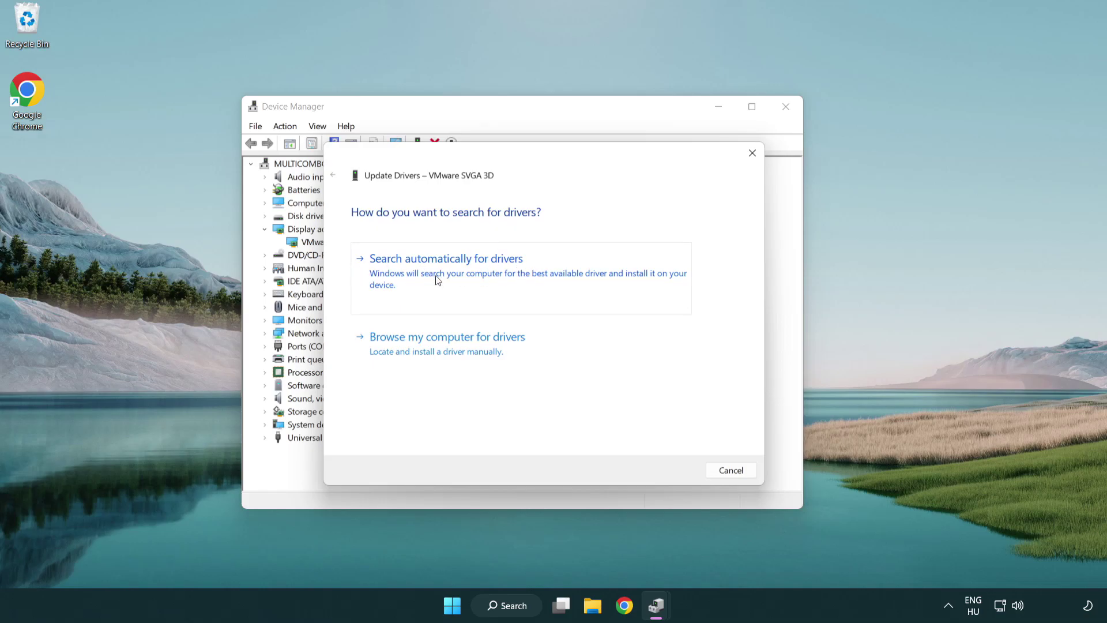
{"action": "left_click", "coordinate": [487, 271]}
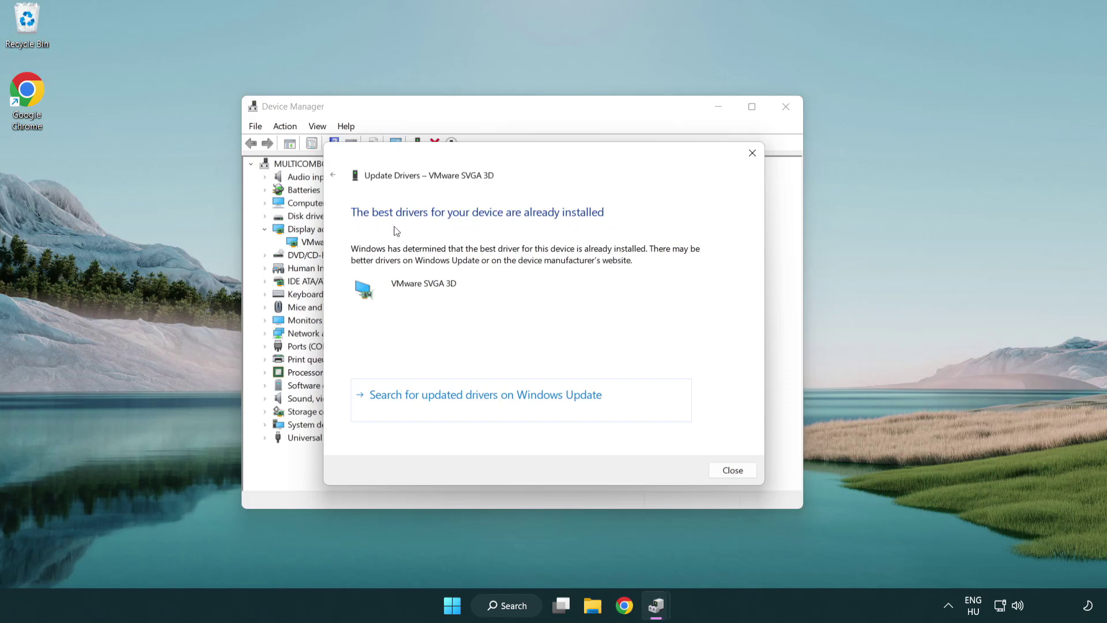
{"action": "left_click", "coordinate": [733, 470]}
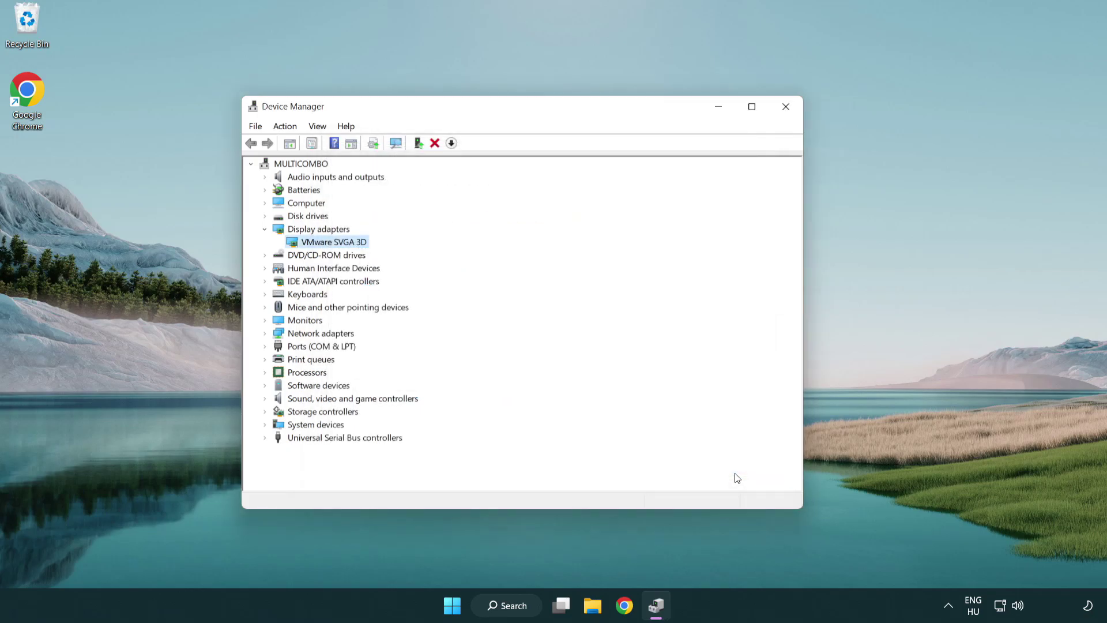
{"action": "left_click", "coordinate": [786, 107]}
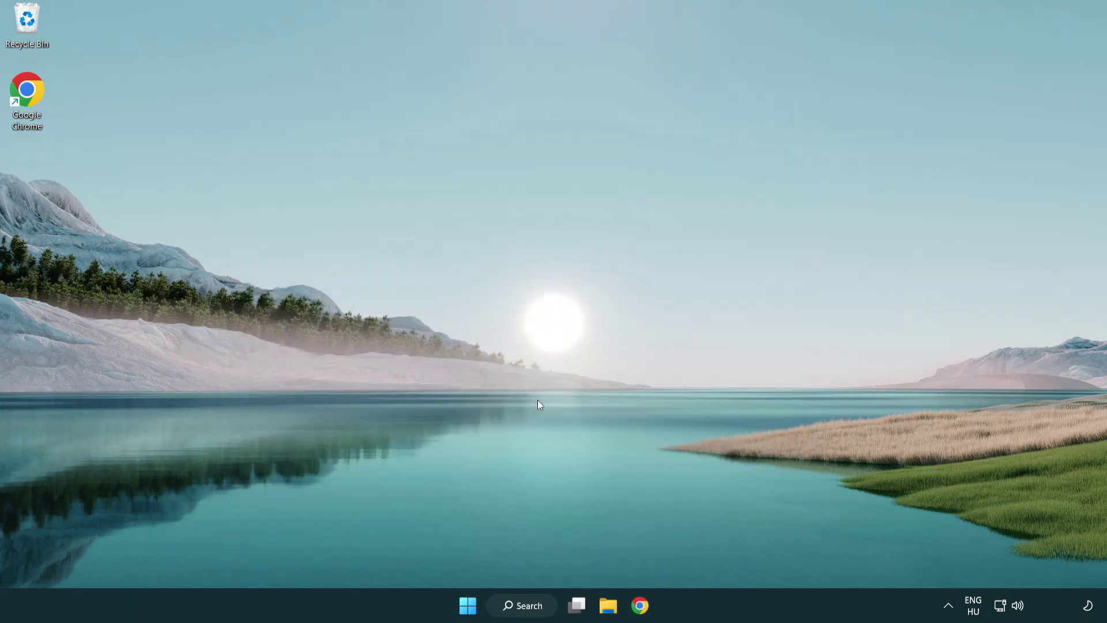
Search Windows for 'update' and open the Windows Update settings page
{"action": "left_click", "coordinate": [527, 605]}
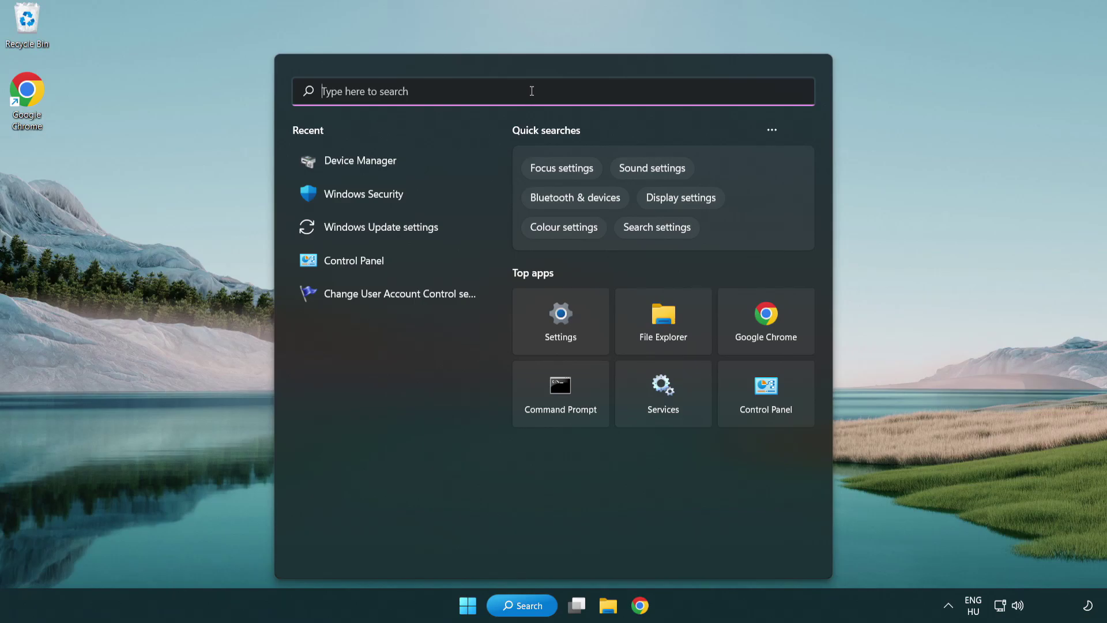
{"action": "type", "text": "update"}
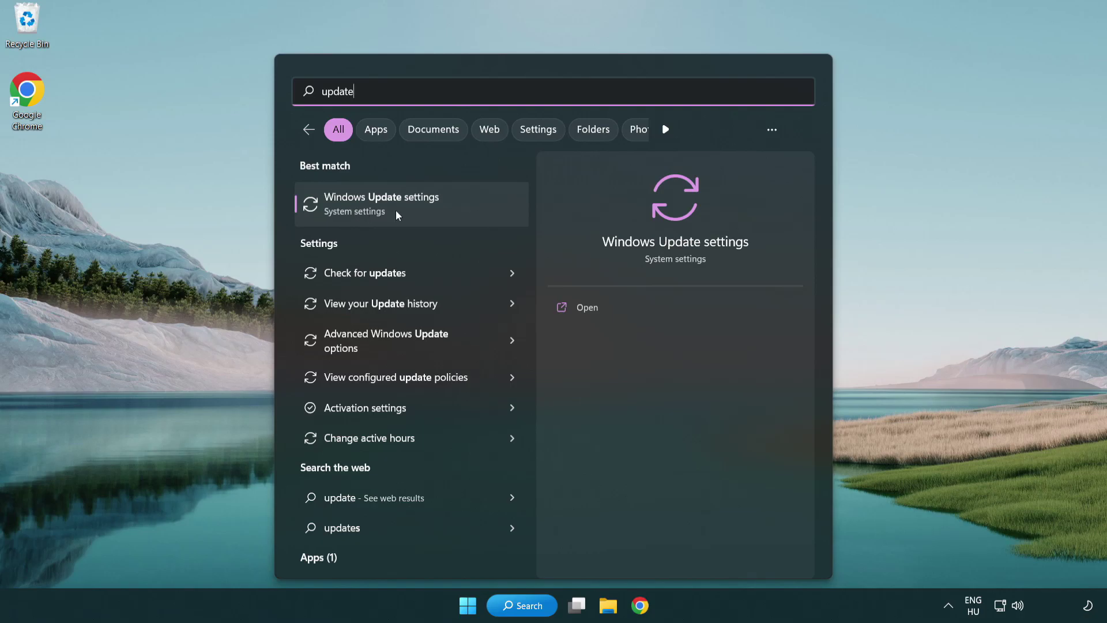
{"action": "left_click", "coordinate": [432, 209]}
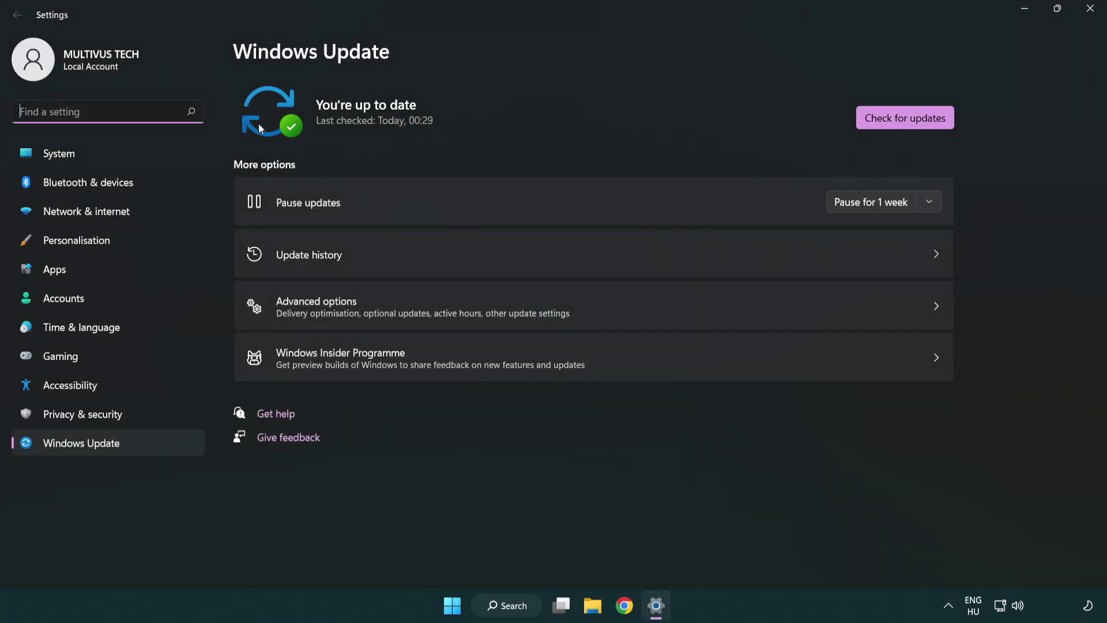
Run Check for updates, confirm the PC is up to date, and close Settings
{"action": "left_click", "coordinate": [928, 124]}
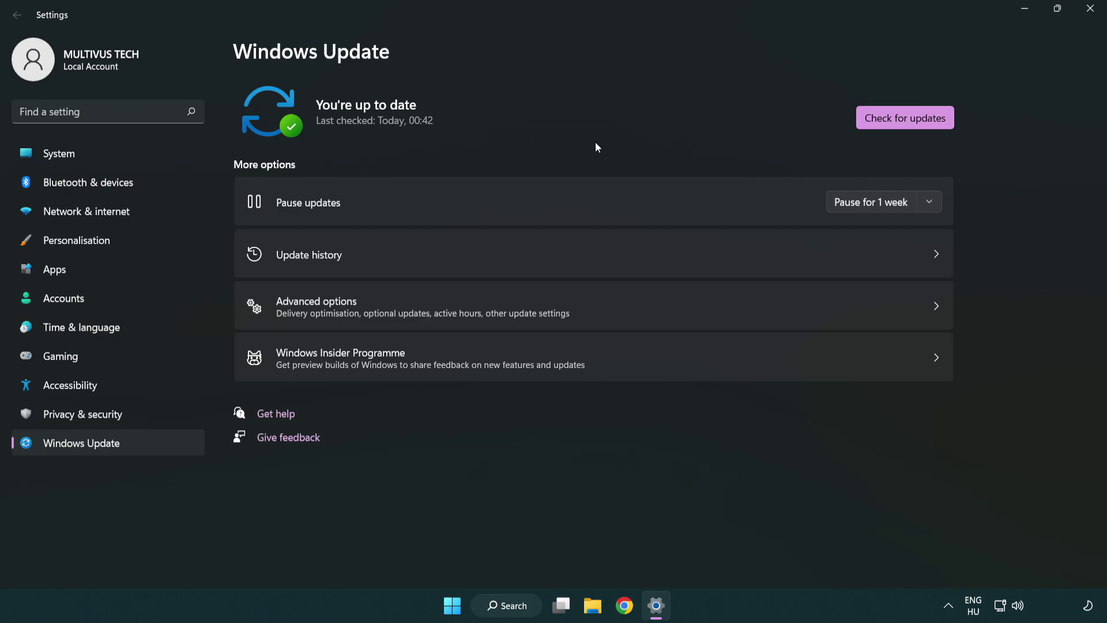
{"action": "left_click", "coordinate": [1087, 18]}
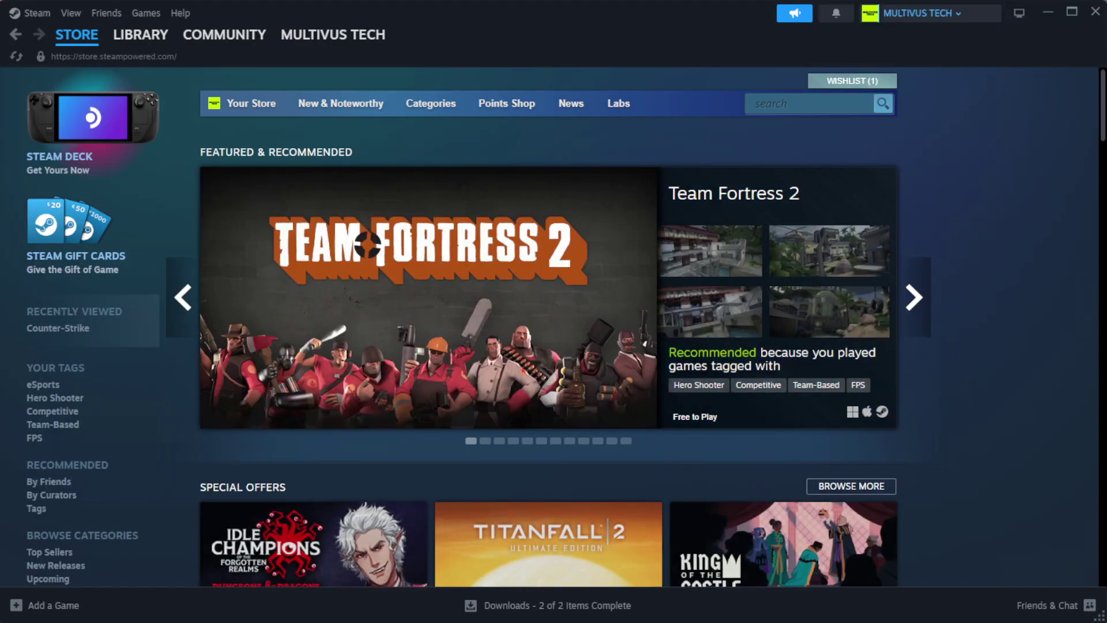
Go to Steam's Library home and bring up the context menu of the Favorites game
{"action": "mouse_move", "coordinate": [162, 45]}
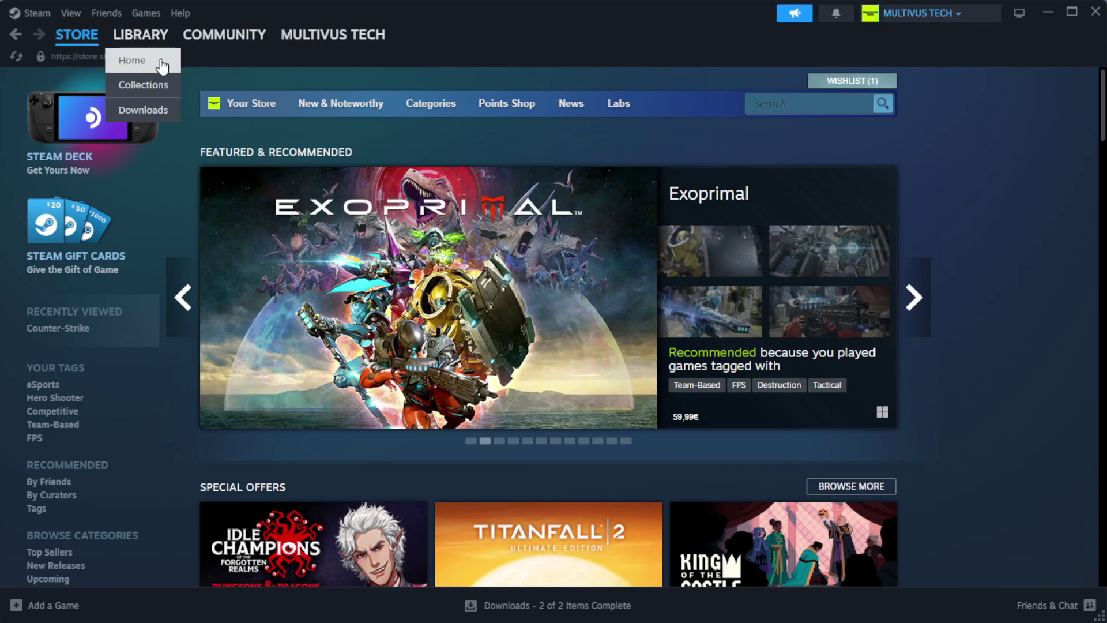
{"action": "left_click", "coordinate": [160, 64]}
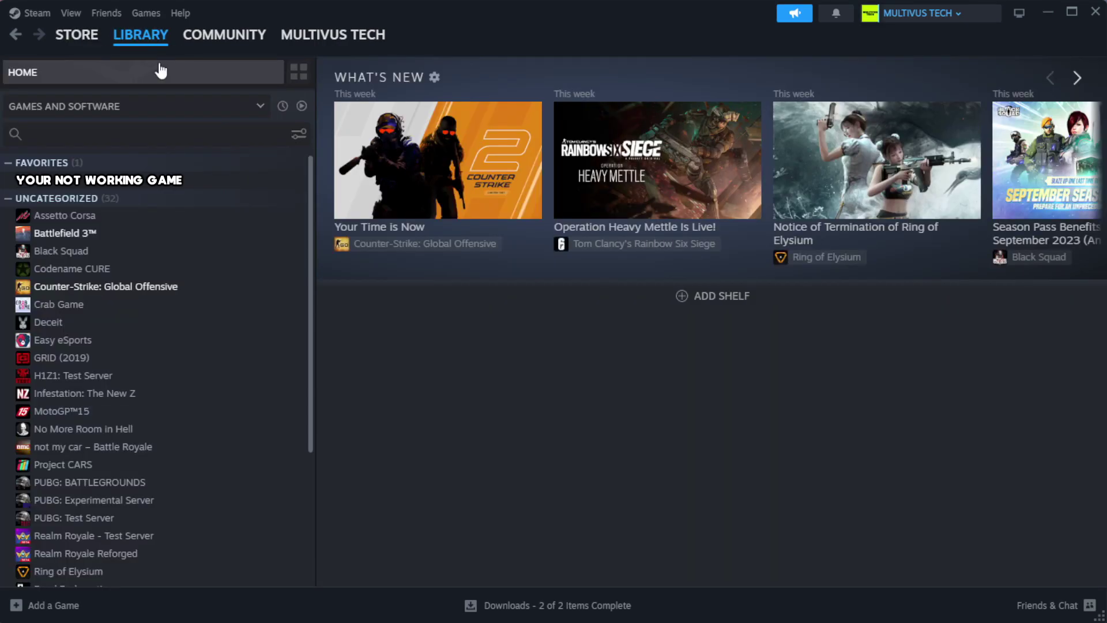
{"action": "right_click", "coordinate": [272, 183]}
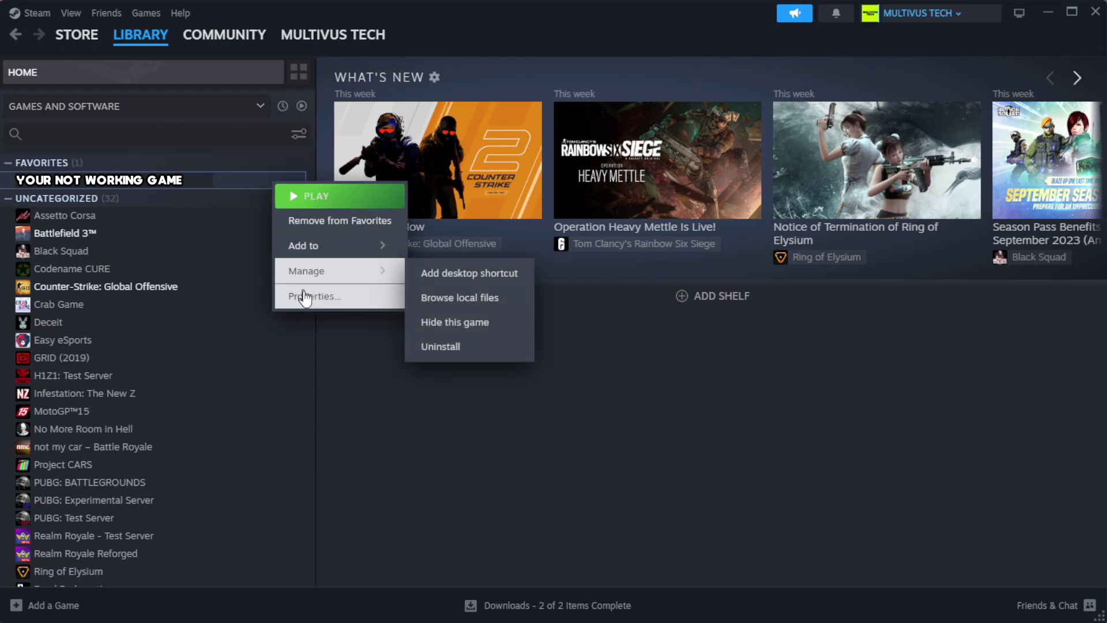
From the game's Properties > Installed Files, verify game file integrity, validating all 1039 files
{"action": "left_click", "coordinate": [346, 299]}
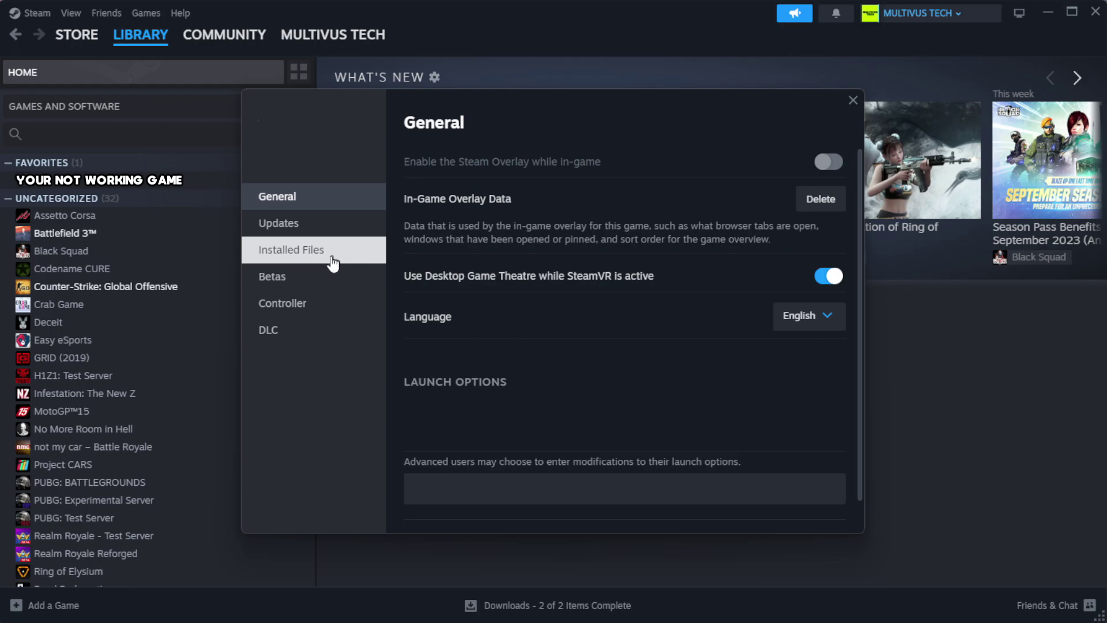
{"action": "left_click", "coordinate": [364, 262]}
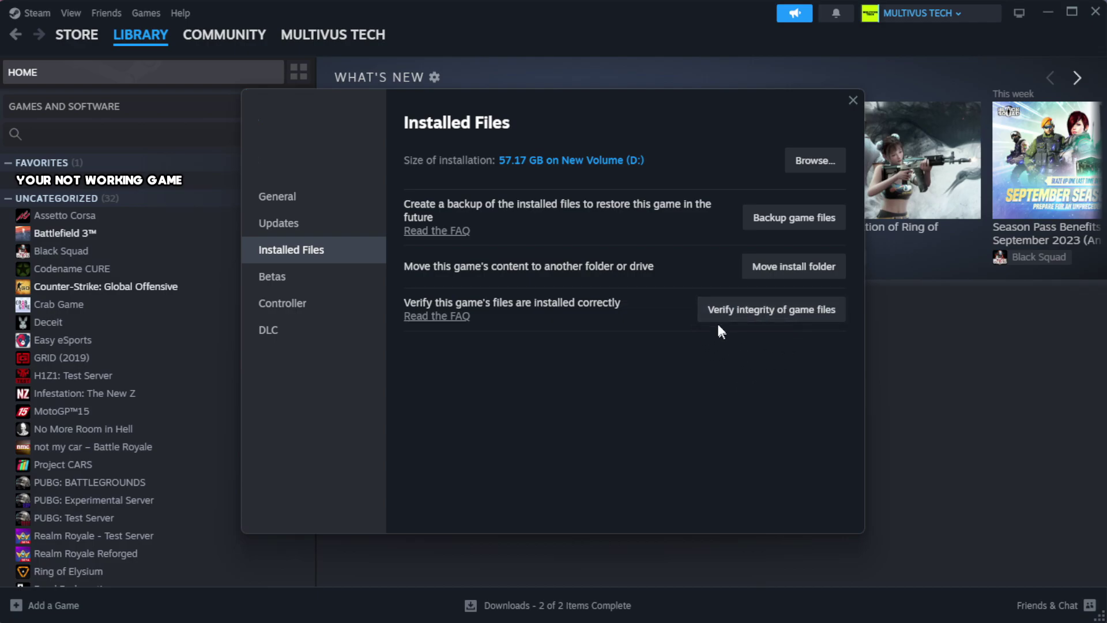
{"action": "left_click", "coordinate": [778, 321]}
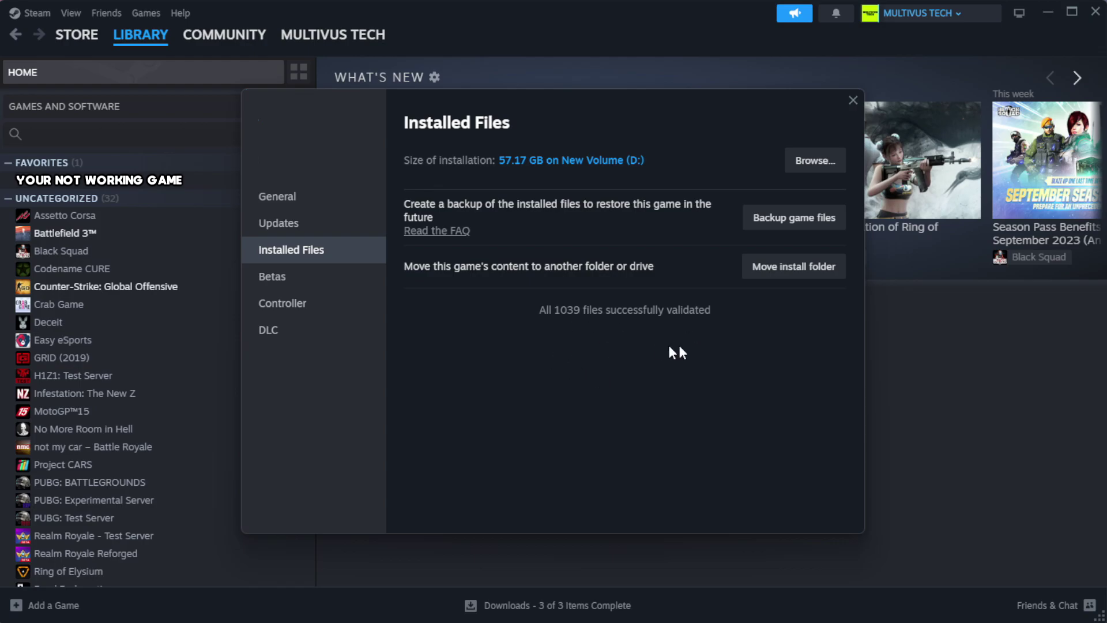
Open the game's local install folder and right-click the YOUR NOT WORKING GAME shortcut
{"action": "left_click", "coordinate": [813, 169]}
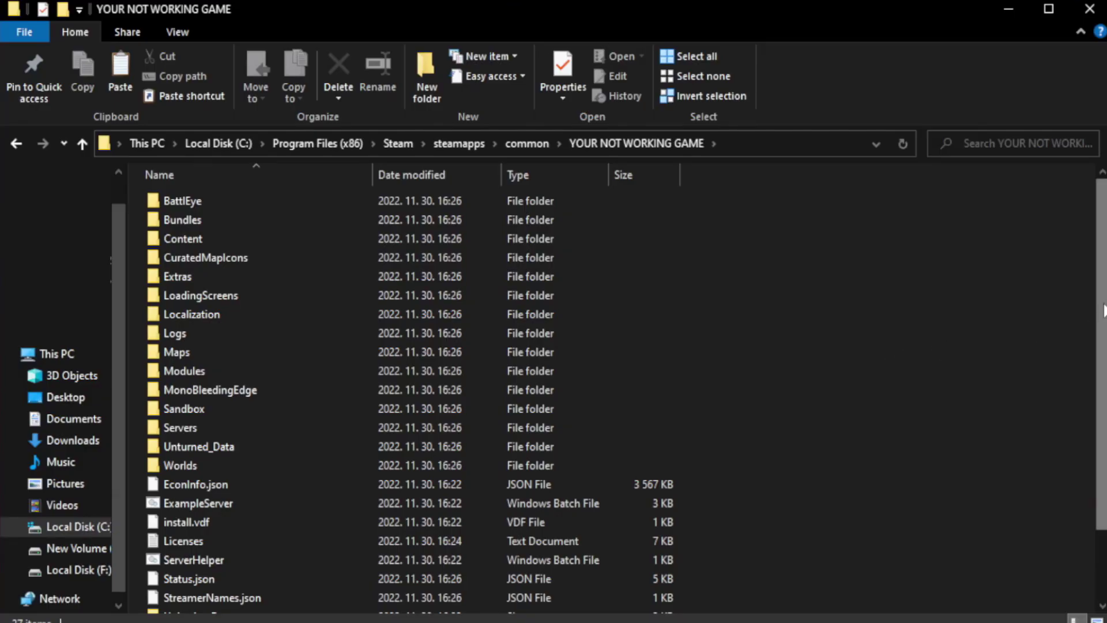
{"action": "left_click_drag", "start_coordinate": [1101, 345], "coordinate": [1104, 413]}
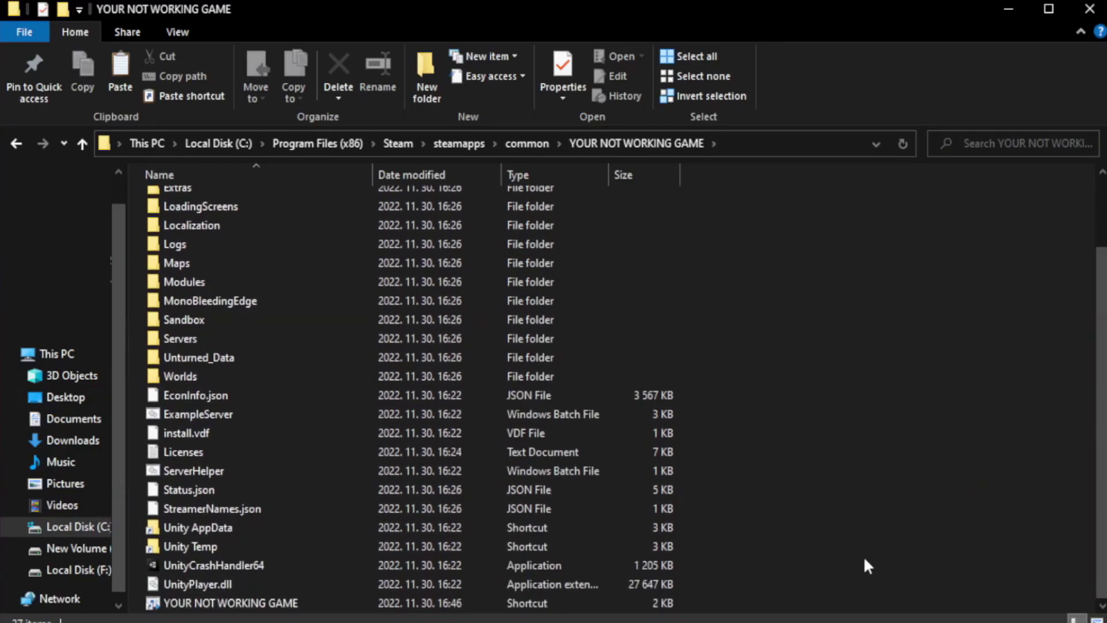
{"action": "left_click", "coordinate": [398, 604]}
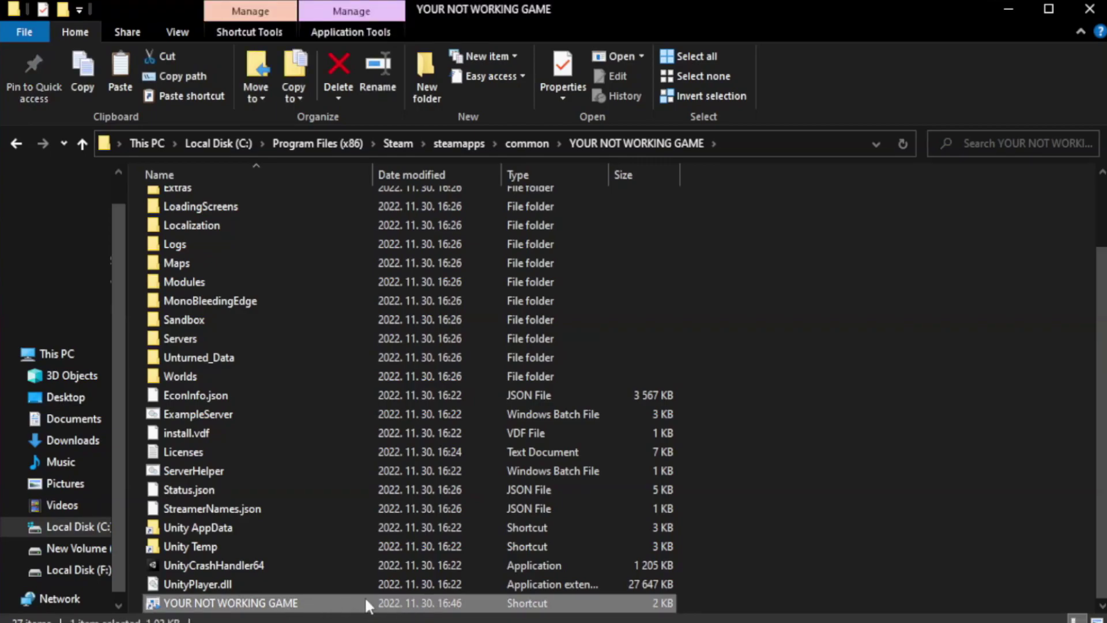
{"action": "right_click", "coordinate": [370, 605]}
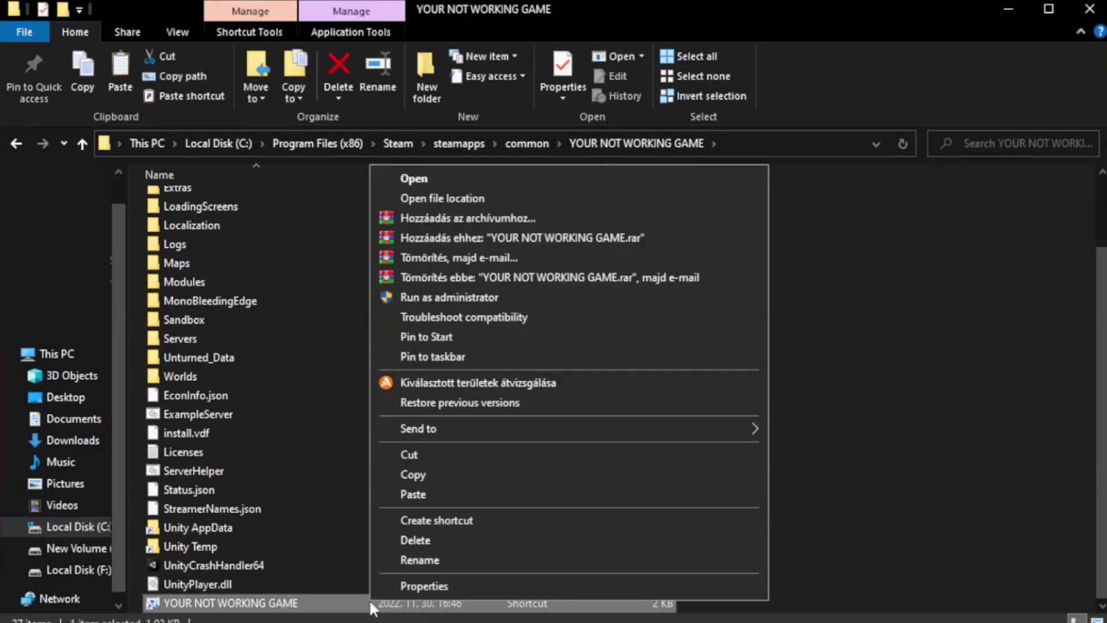
Give the shortcut Windows 8 compatibility mode, run as administrator, fullscreen optimizations disabled, and apply
{"action": "left_click", "coordinate": [564, 585]}
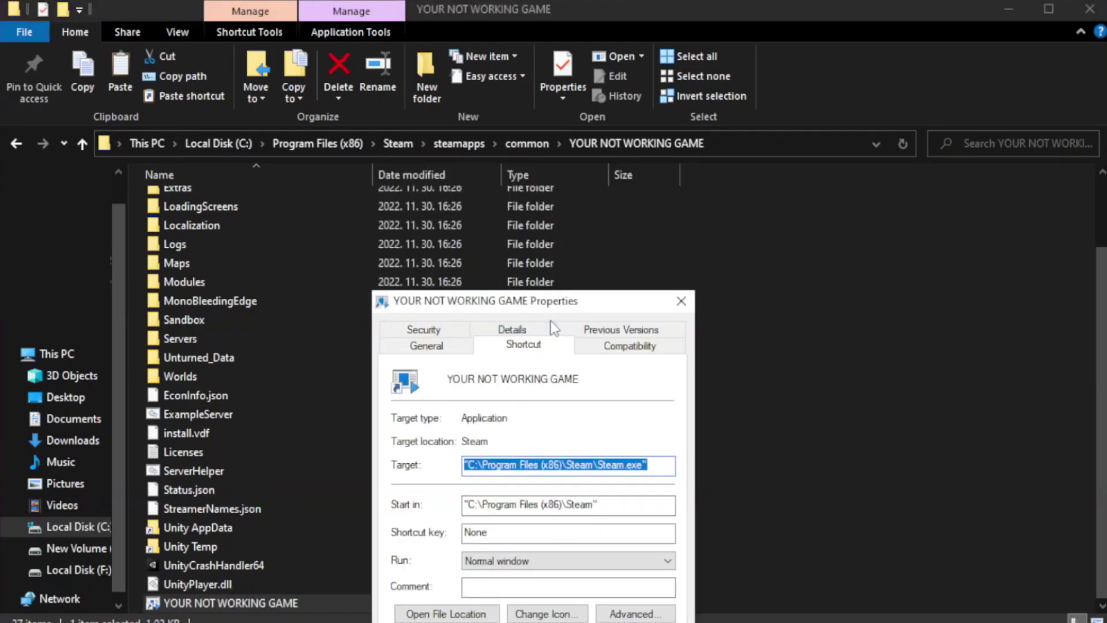
{"action": "left_click_drag", "start_coordinate": [556, 305], "coordinate": [555, 113]}
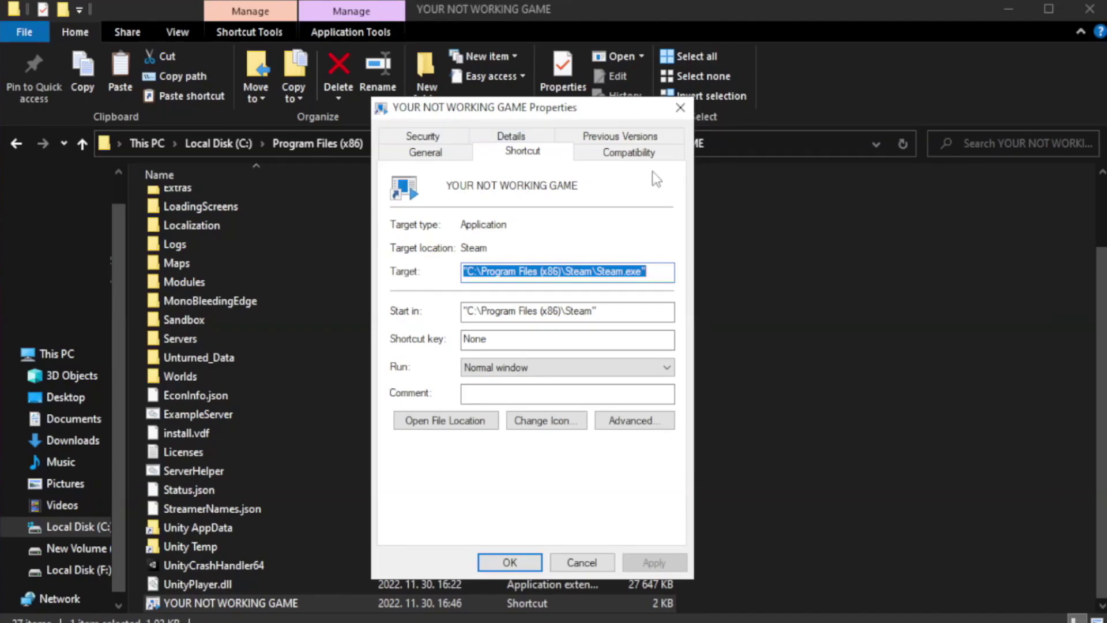
{"action": "left_click", "coordinate": [624, 156]}
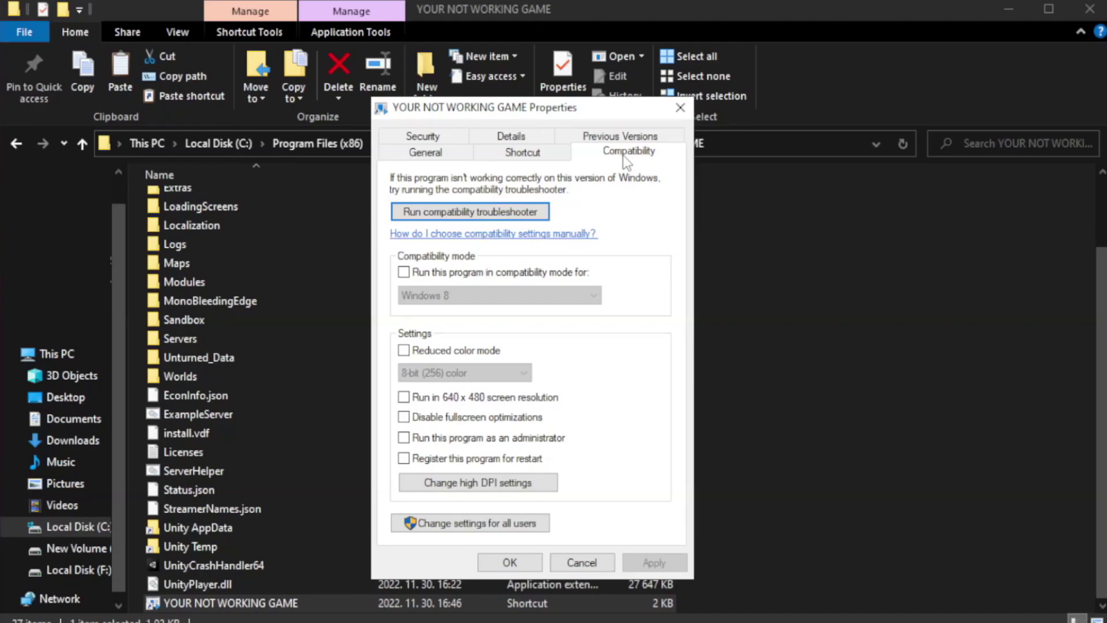
{"action": "left_click", "coordinate": [437, 271]}
{"action": "left_click", "coordinate": [473, 293]}
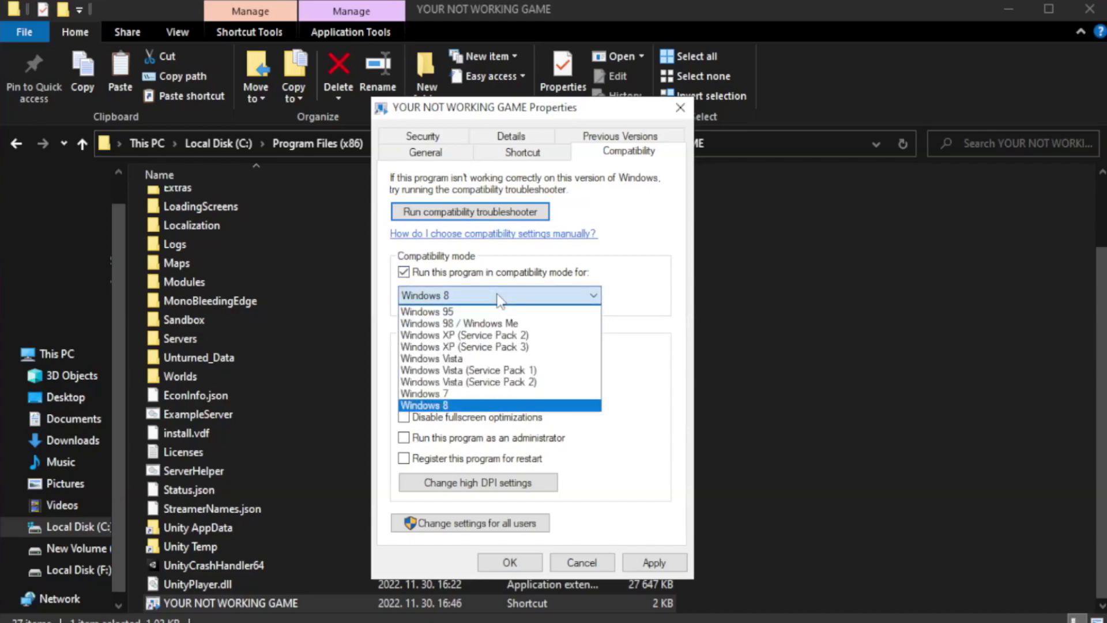
{"action": "left_click", "coordinate": [471, 405]}
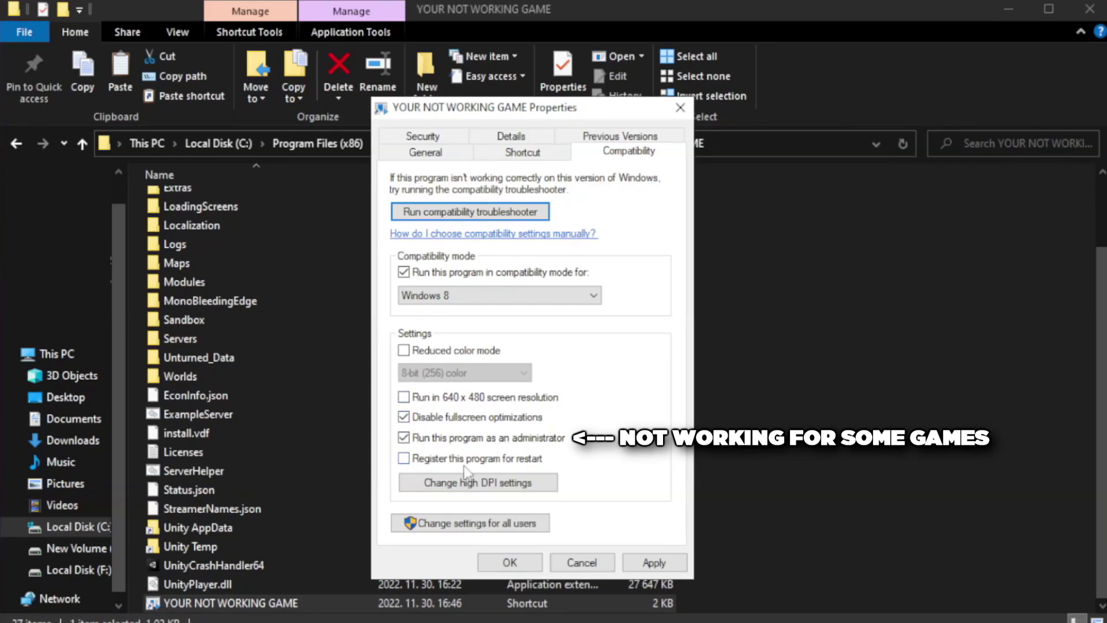
{"action": "left_click", "coordinate": [645, 567]}
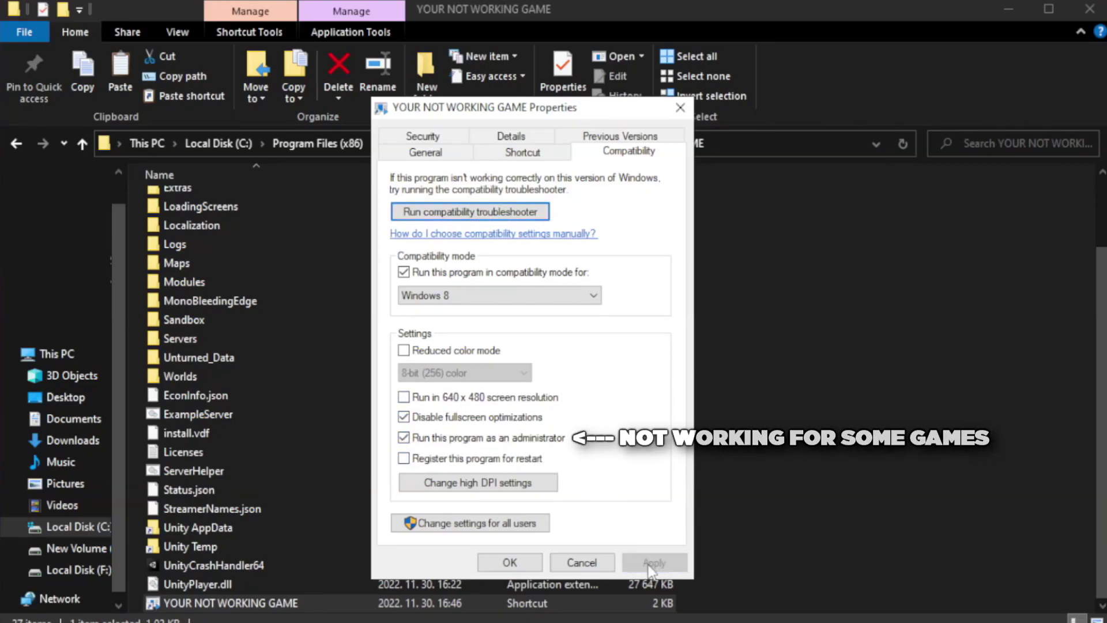
{"action": "left_click", "coordinate": [509, 564]}
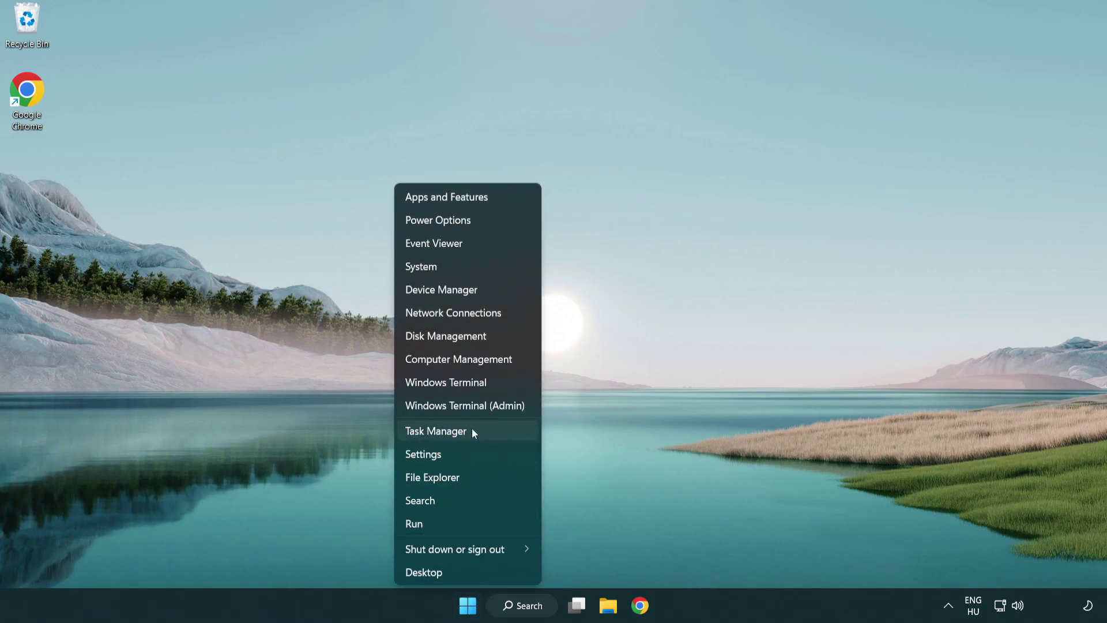
In Task Manager's Startup list, disable Terminal, Phone Link, Cortana and Windows Security notification
{"action": "left_click", "coordinate": [489, 433]}
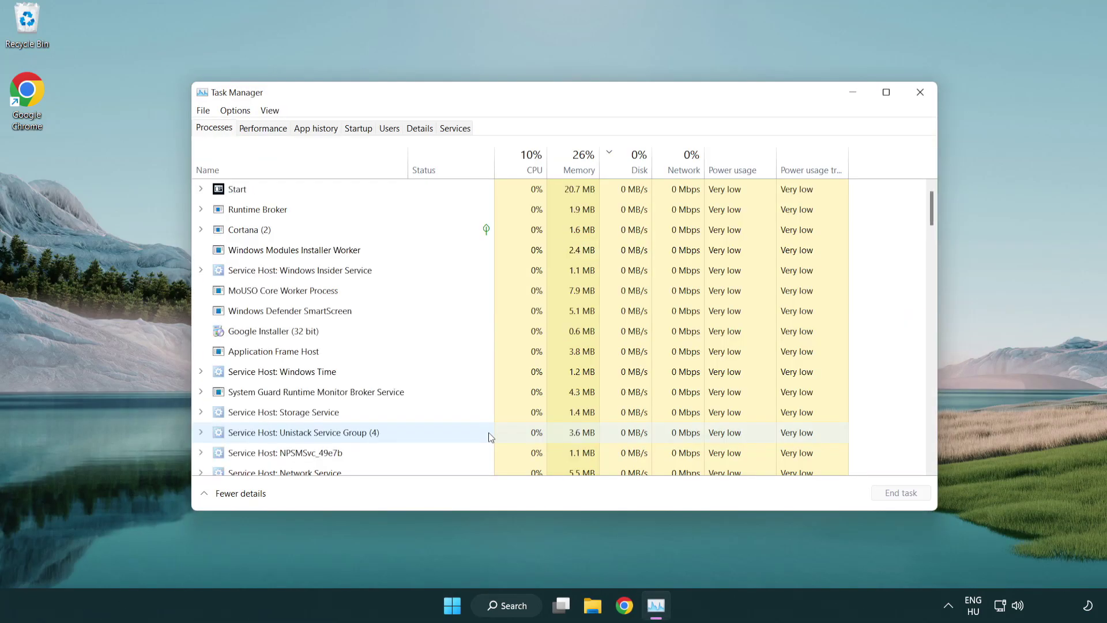
{"action": "left_click", "coordinate": [361, 130]}
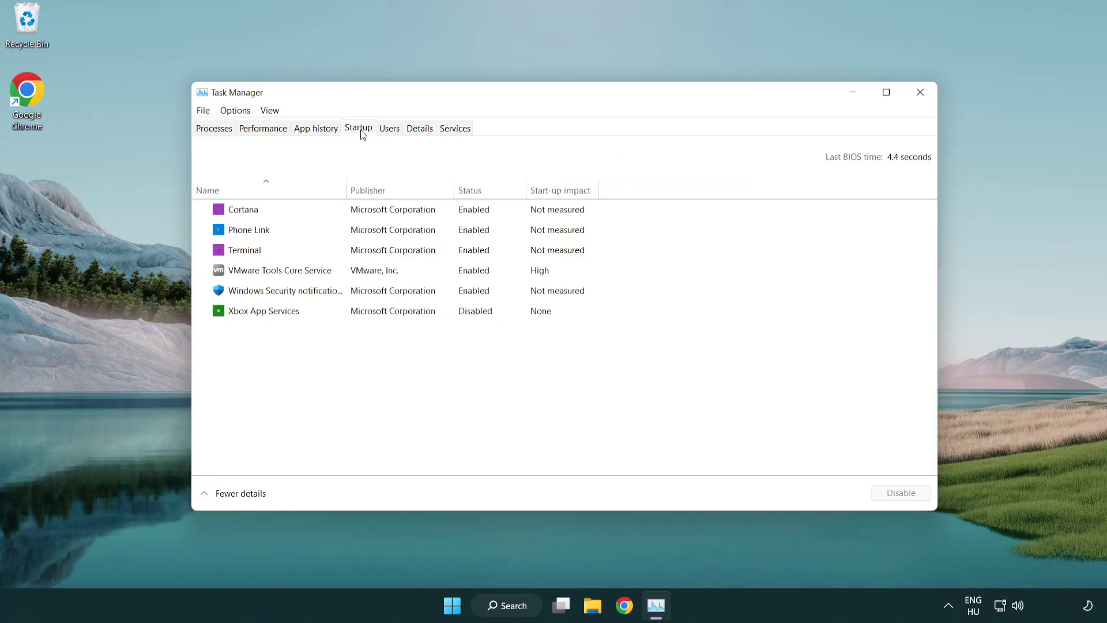
{"action": "left_click", "coordinate": [362, 252]}
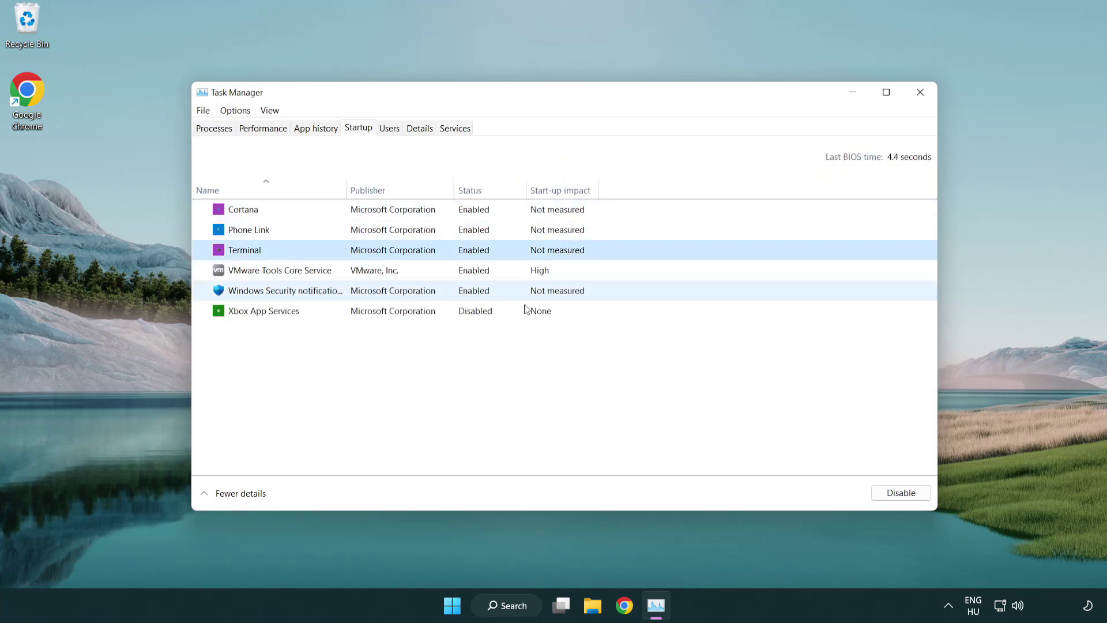
{"action": "left_click", "coordinate": [881, 493]}
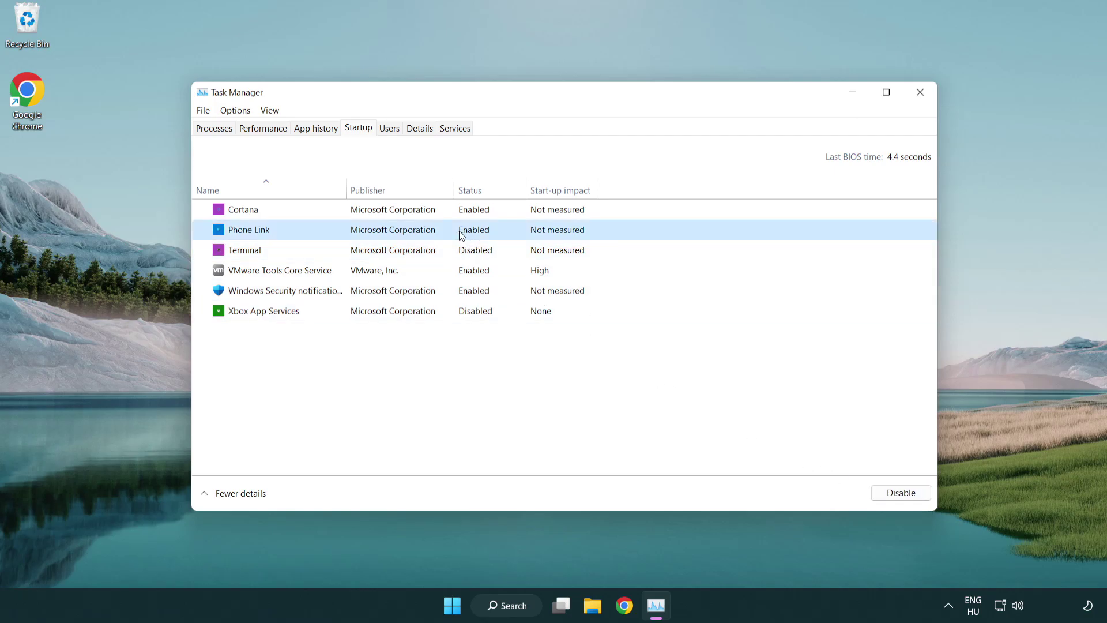
{"action": "left_click", "coordinate": [885, 493]}
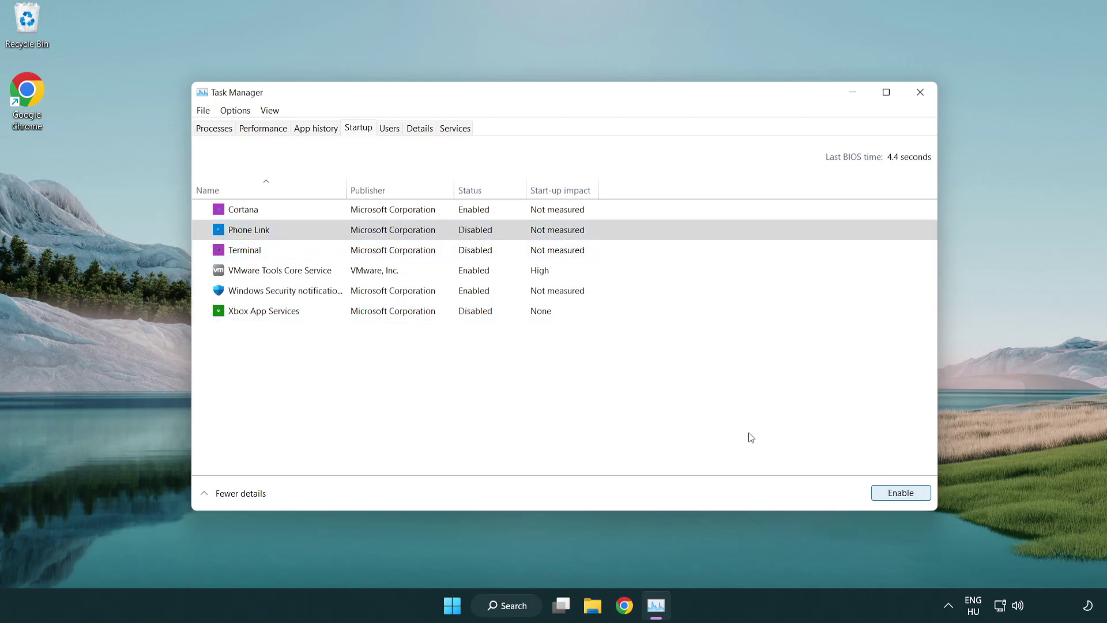
{"action": "left_click", "coordinate": [395, 215]}
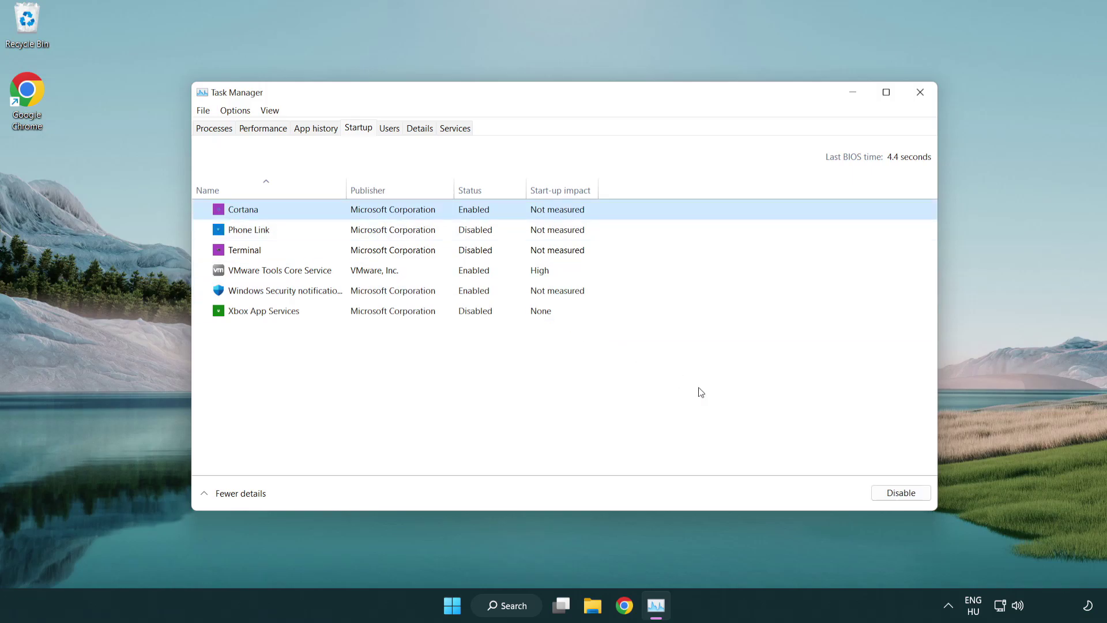
{"action": "left_click", "coordinate": [896, 493]}
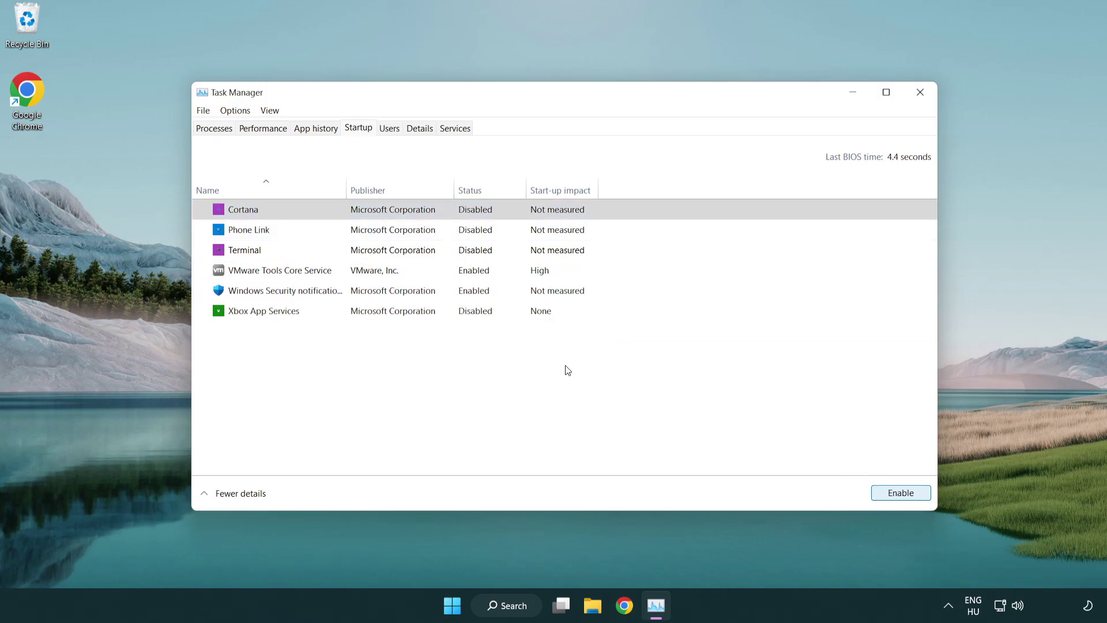
{"action": "left_click", "coordinate": [526, 298]}
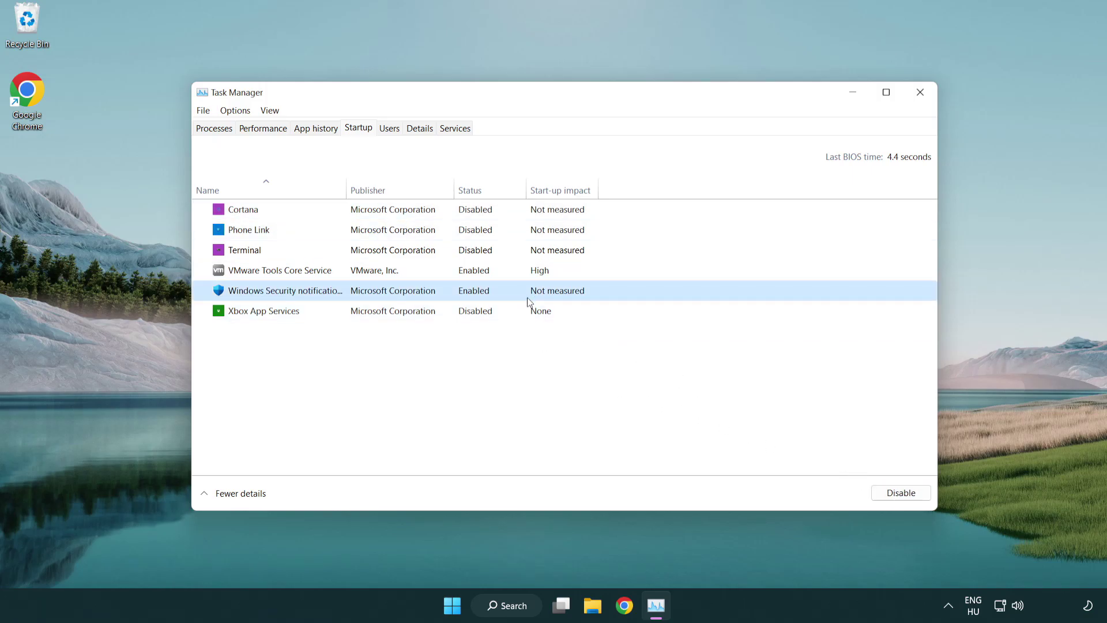
{"action": "left_click", "coordinate": [895, 494]}
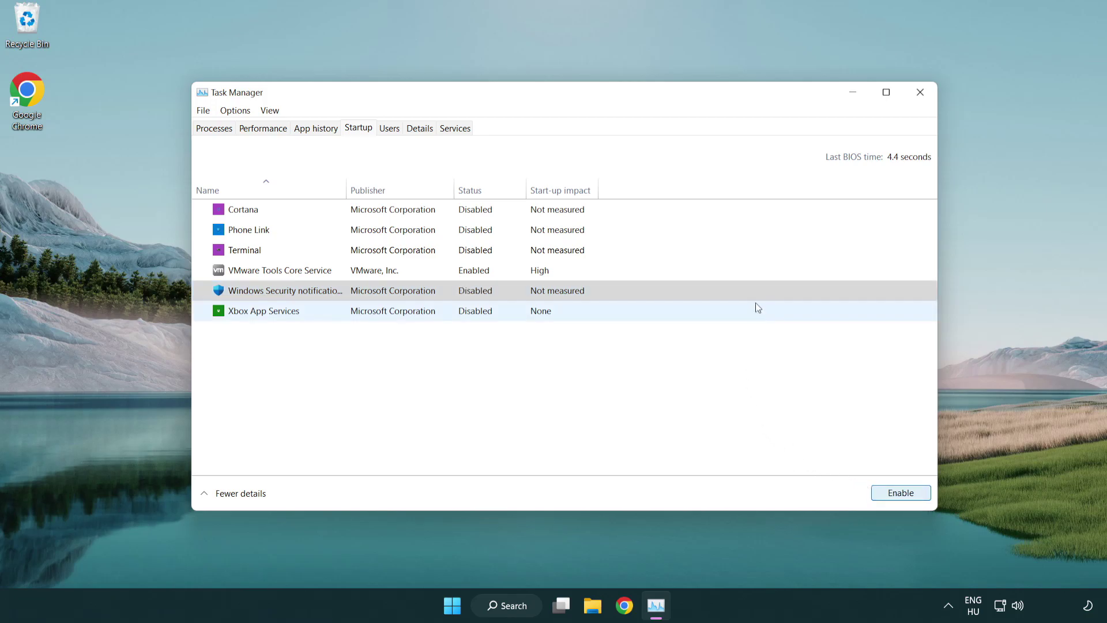
Close Task Manager and return to the DirectX download page in Chrome
{"action": "left_click", "coordinate": [923, 97]}
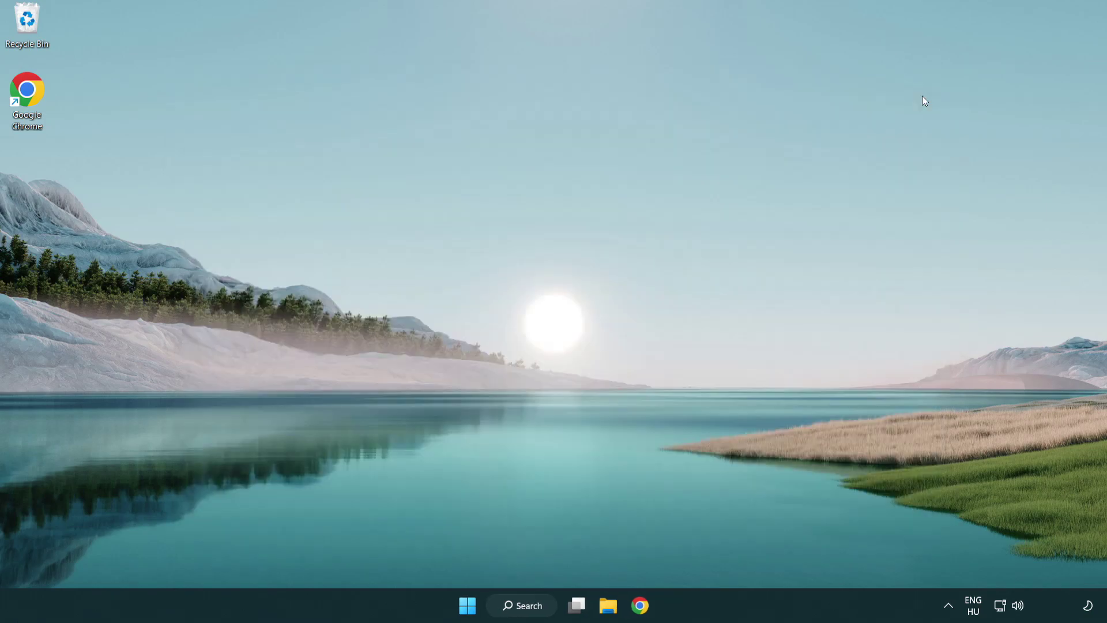
{"action": "left_click", "coordinate": [643, 612]}
{"action": "scroll", "coordinate": [458, 486], "scroll_direction": "up", "scroll_amount": 1}
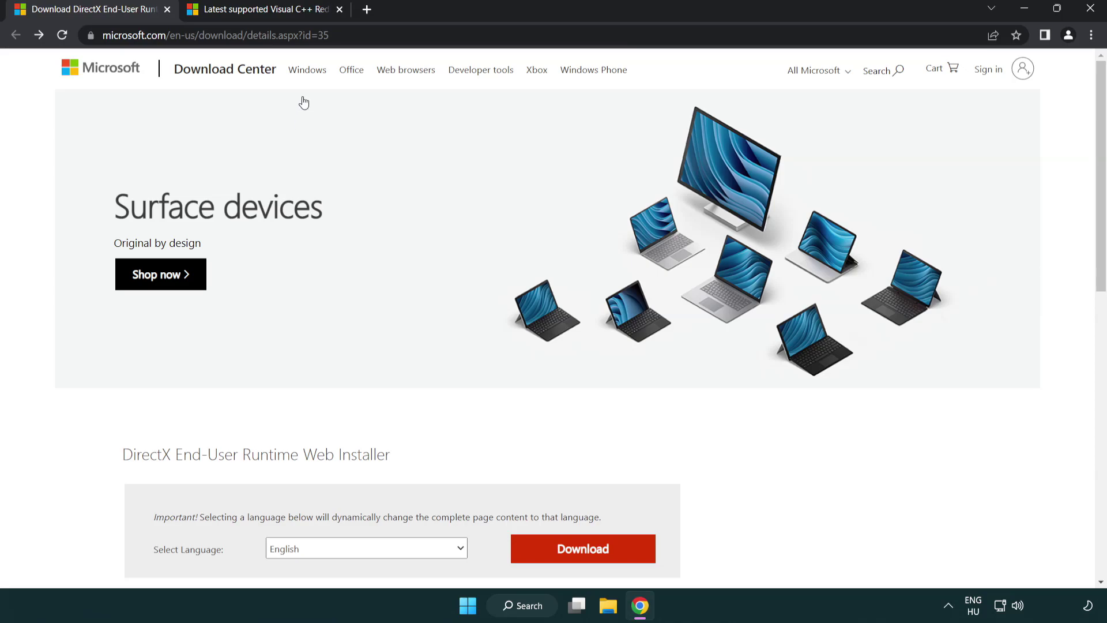
{"action": "left_click", "coordinate": [478, 38]}
{"action": "left_click", "coordinate": [478, 40]}
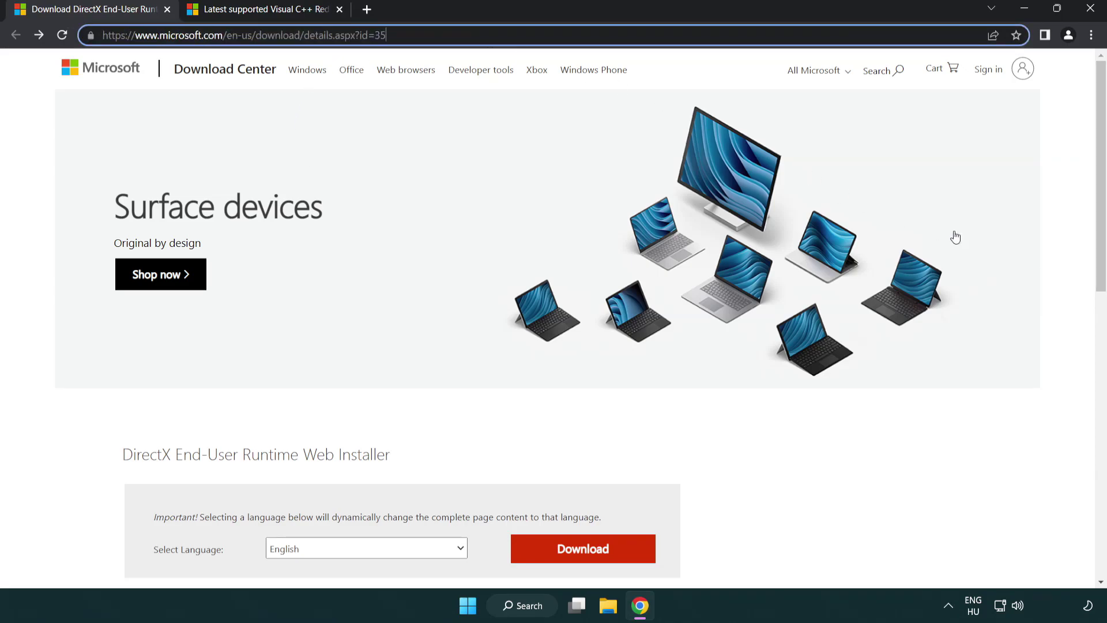
{"action": "left_click", "coordinate": [1061, 252]}
{"action": "left_click_drag", "start_coordinate": [1099, 250], "coordinate": [1098, 321]}
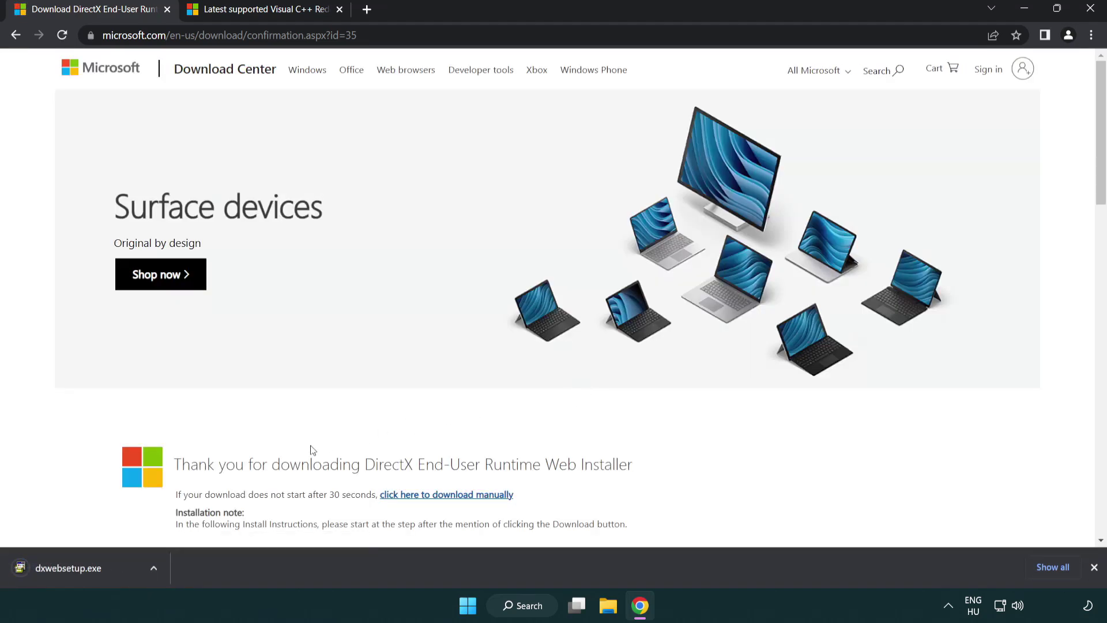
Run dxwebsetup.exe, accept the license, skip the Bing Bar, and finish the setup
{"action": "left_click", "coordinate": [71, 569]}
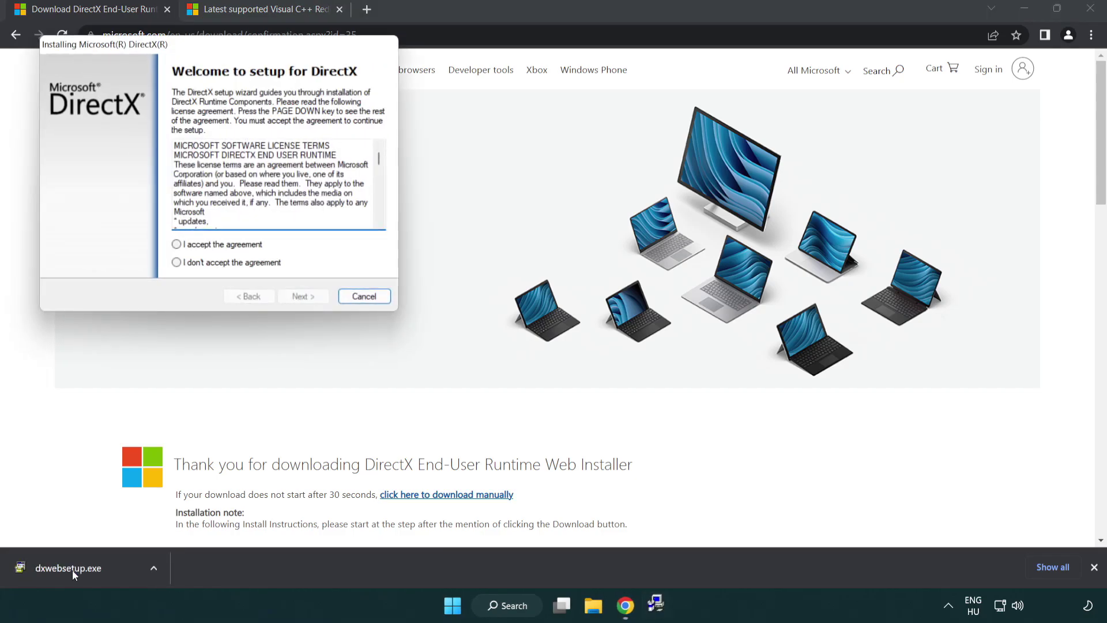
{"action": "left_click_drag", "start_coordinate": [168, 50], "coordinate": [487, 172]}
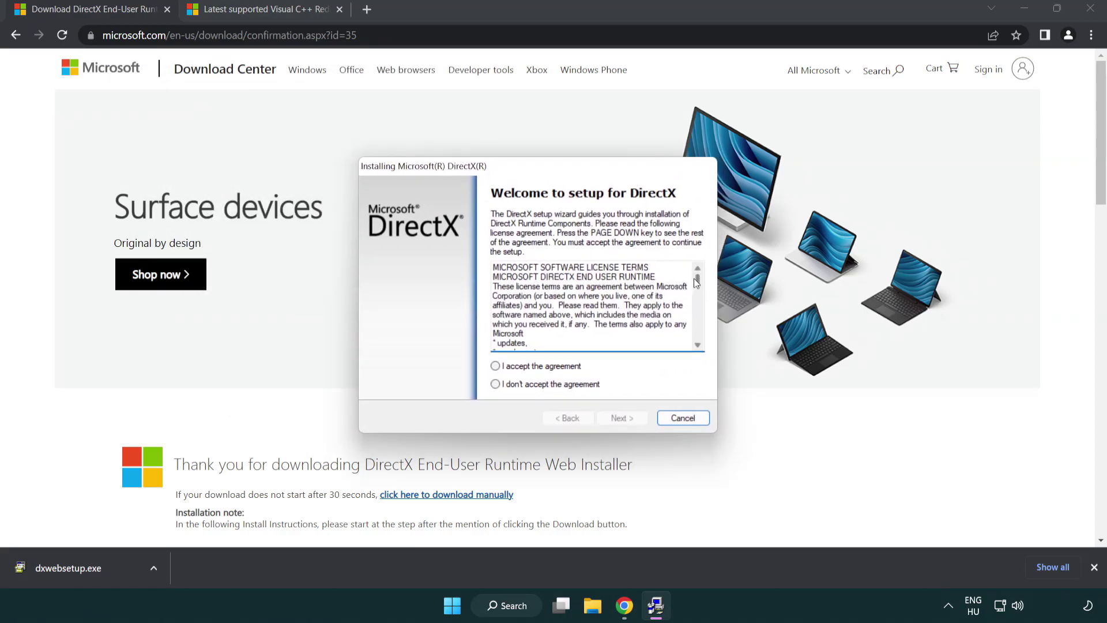
{"action": "left_click_drag", "start_coordinate": [699, 286], "coordinate": [696, 337]}
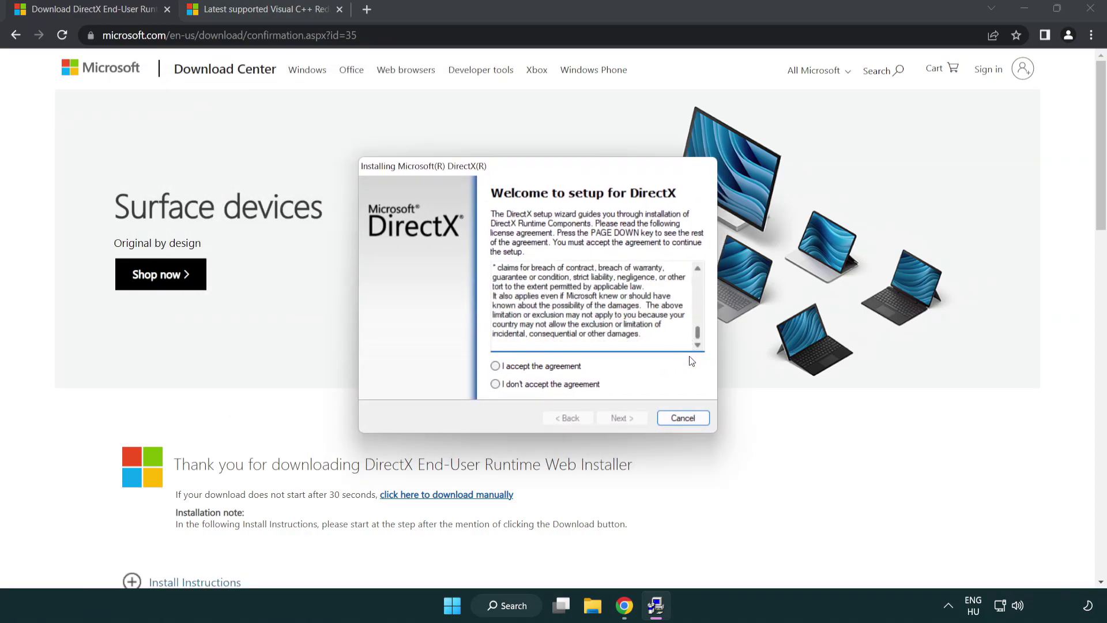
{"action": "left_click", "coordinate": [495, 366]}
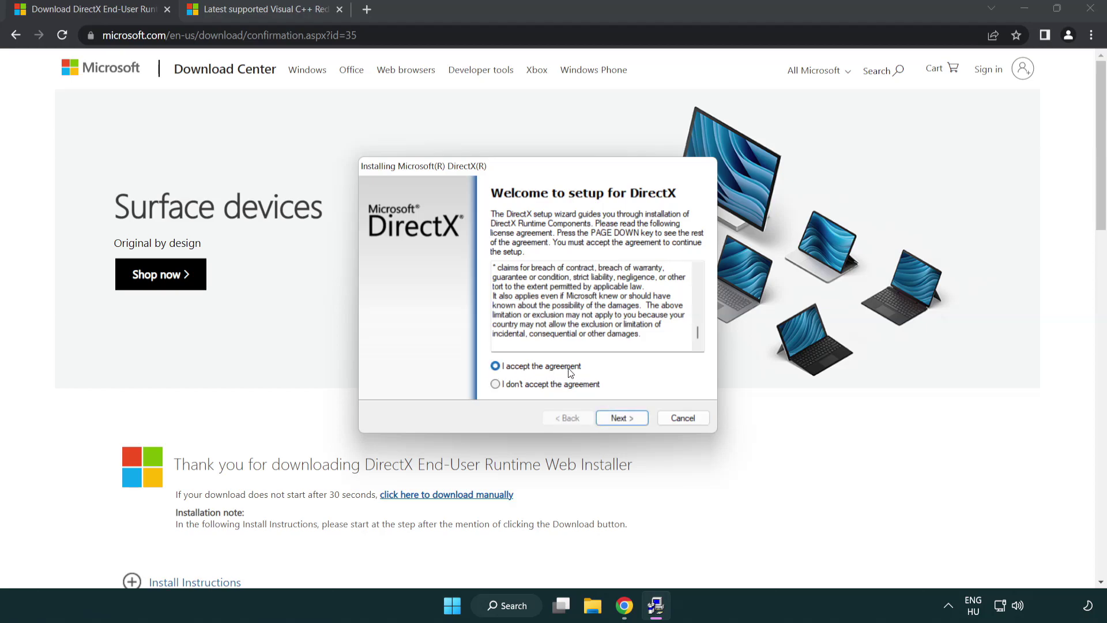
{"action": "left_click", "coordinate": [624, 420]}
{"action": "left_click", "coordinate": [491, 323]}
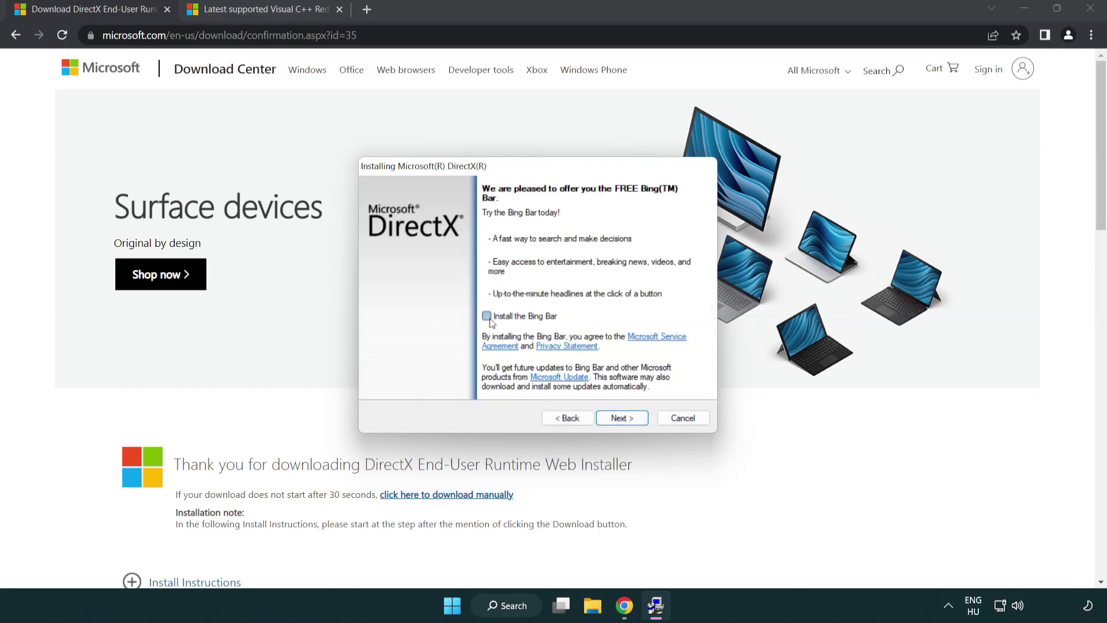
{"action": "left_click", "coordinate": [627, 419]}
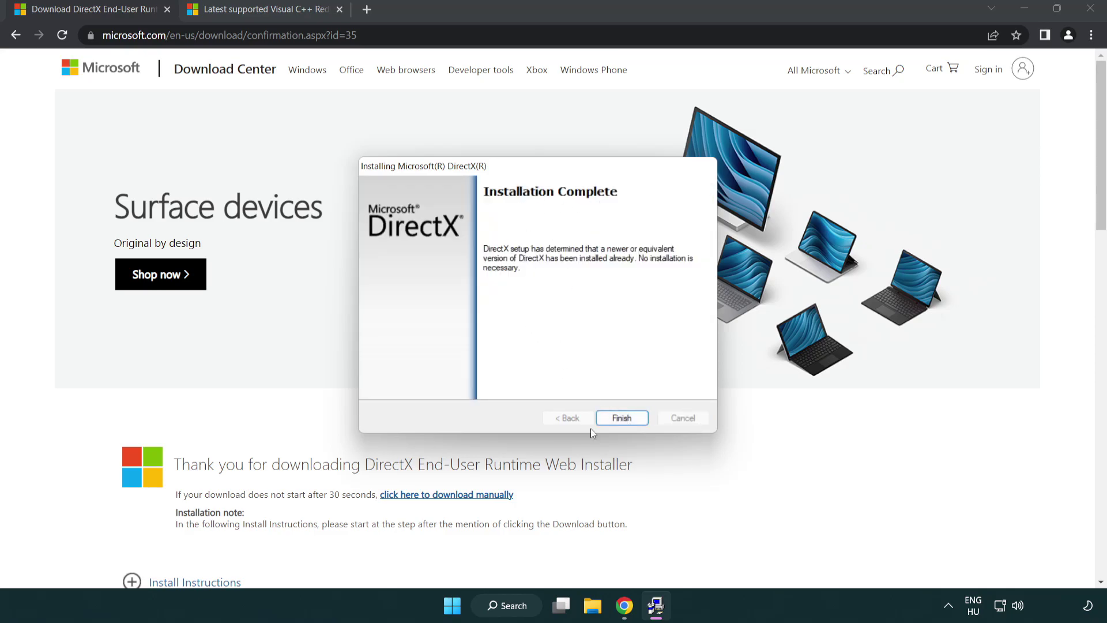
{"action": "left_click", "coordinate": [627, 423]}
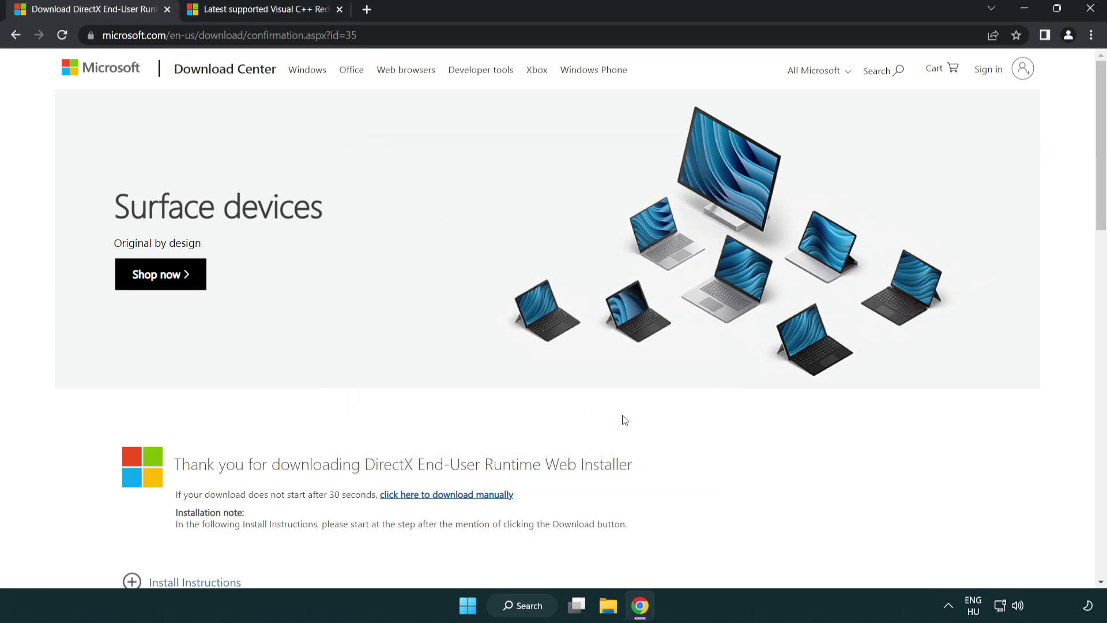
Close the DirectX tab and download the ARM64, x86 and x64 vc_redist installers
{"action": "left_click", "coordinate": [167, 9]}
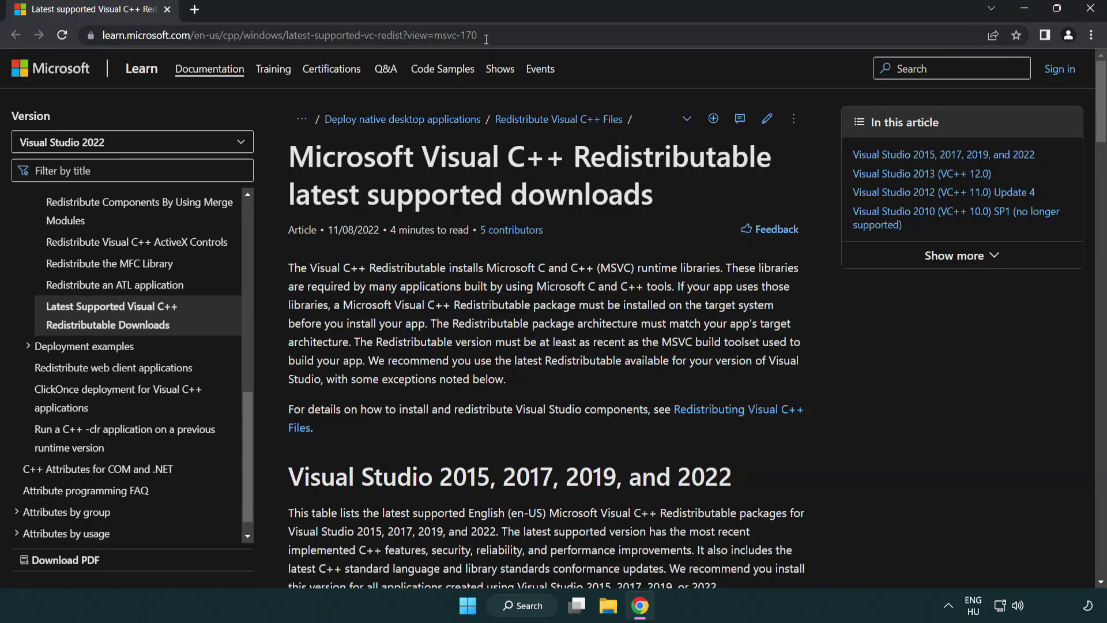
{"action": "left_click", "coordinate": [511, 36]}
{"action": "left_click_drag", "start_coordinate": [511, 36], "coordinate": [360, 36]}
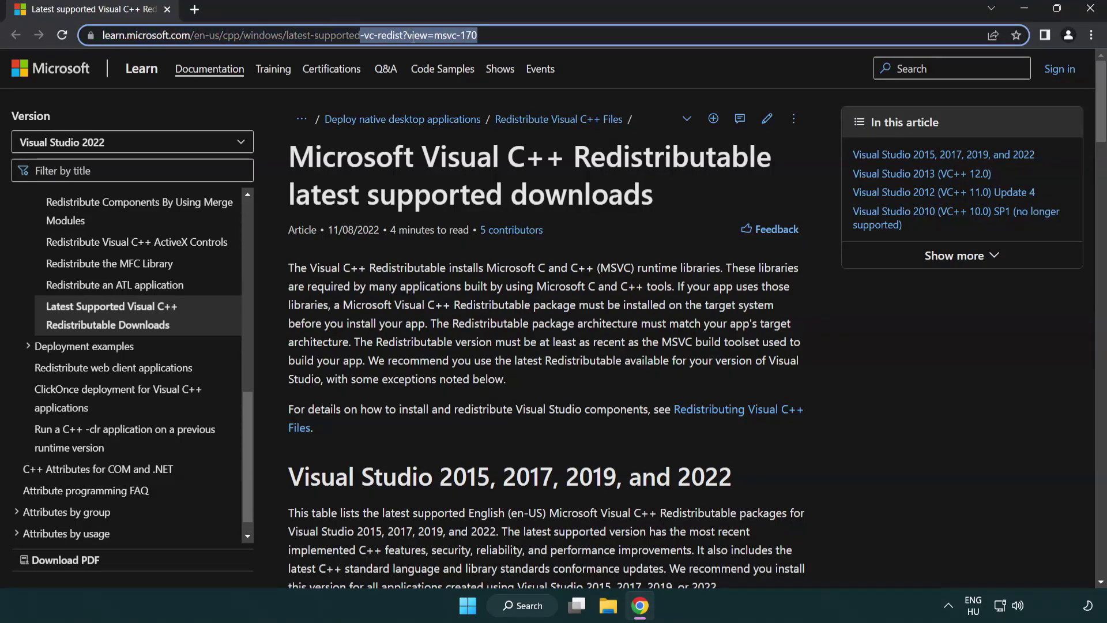
{"action": "left_click", "coordinate": [570, 191]}
{"action": "scroll", "coordinate": [570, 192], "scroll_direction": "down", "scroll_amount": 2}
{"action": "scroll", "coordinate": [571, 194], "scroll_direction": "down", "scroll_amount": 3}
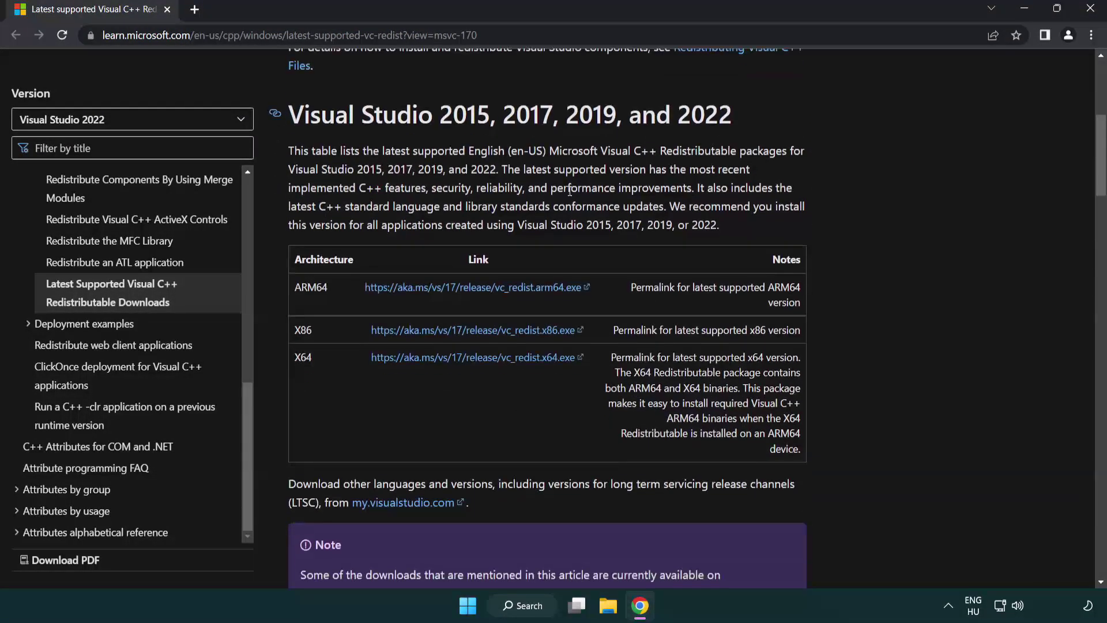
{"action": "left_click", "coordinate": [454, 288]}
{"action": "left_click", "coordinate": [459, 332]}
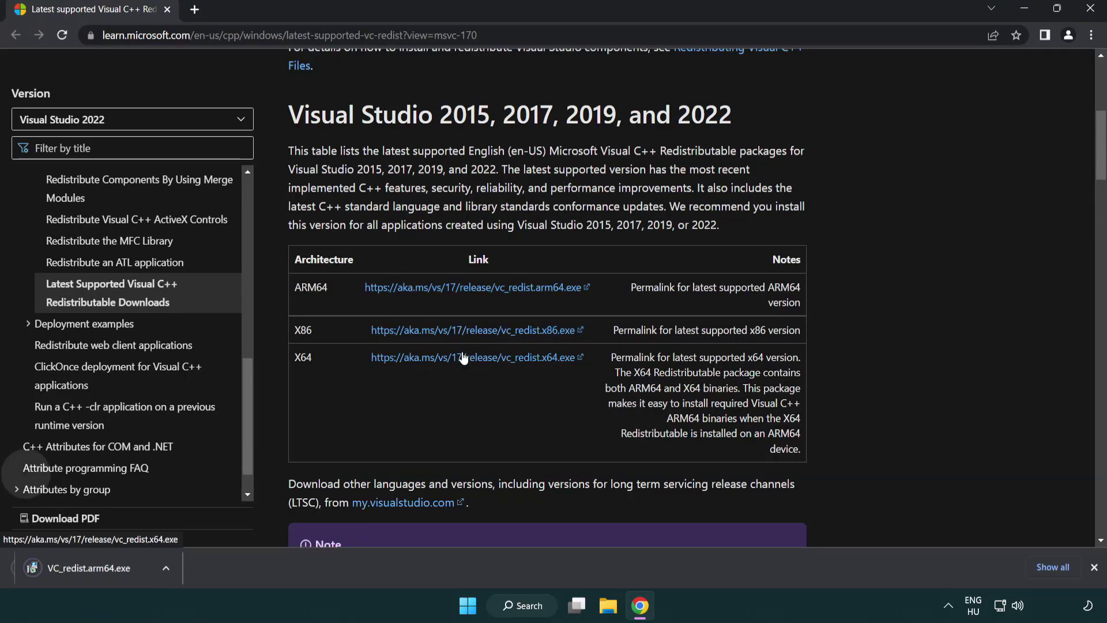
{"action": "left_click", "coordinate": [462, 360]}
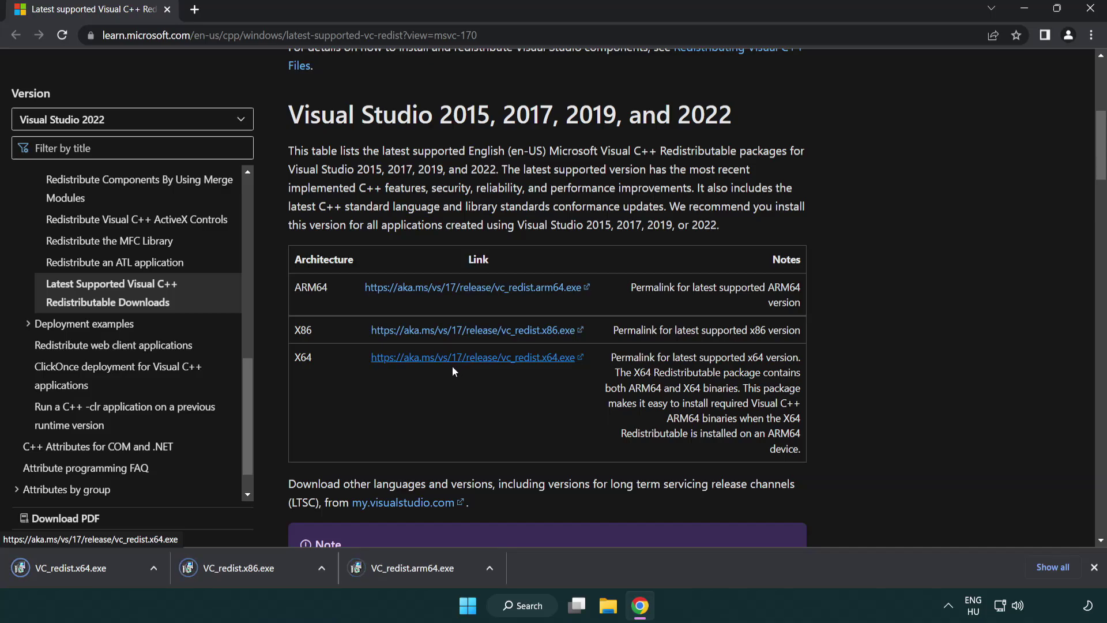
Try installing the ARM64 redistributable, which fails, and dismiss its setup
{"action": "left_click", "coordinate": [423, 576]}
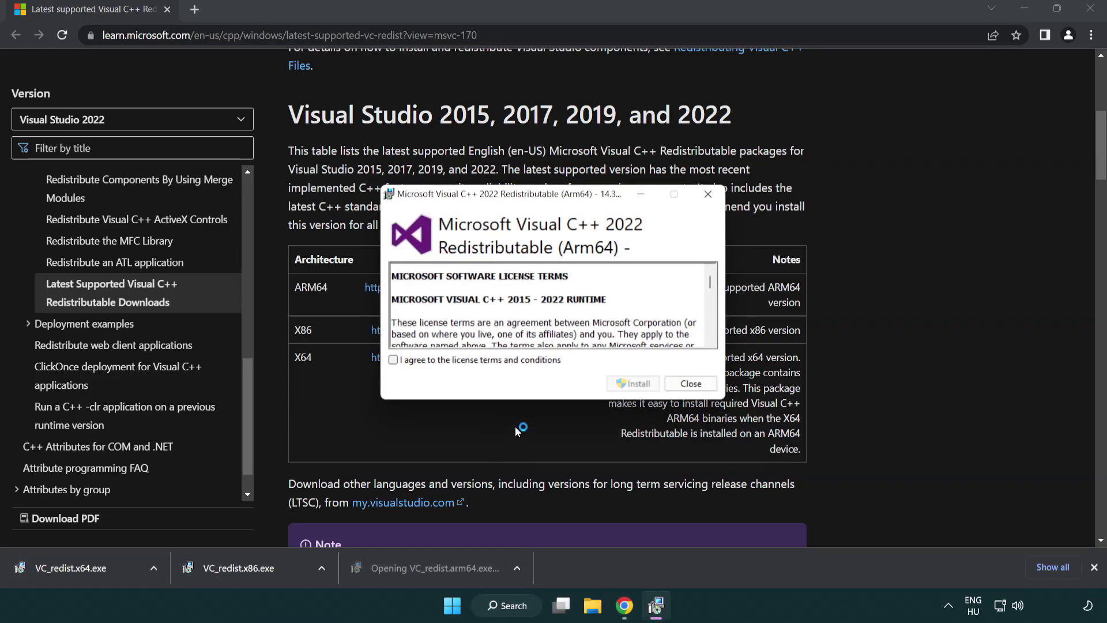
{"action": "left_click_drag", "start_coordinate": [707, 278], "coordinate": [718, 337]}
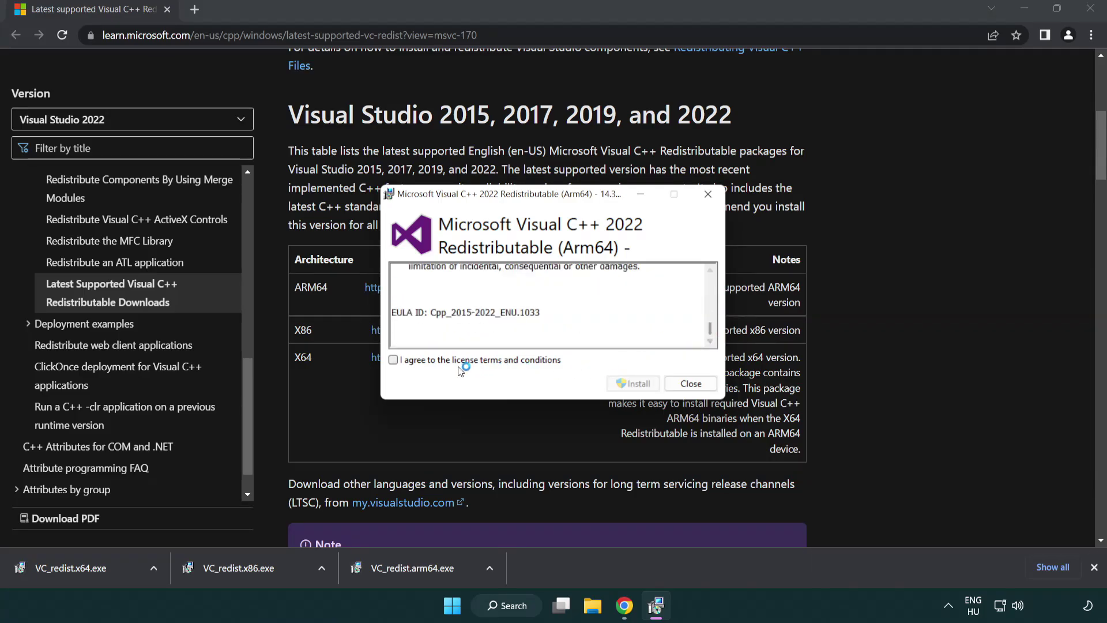
{"action": "left_click", "coordinate": [393, 360]}
{"action": "left_click", "coordinate": [617, 383]}
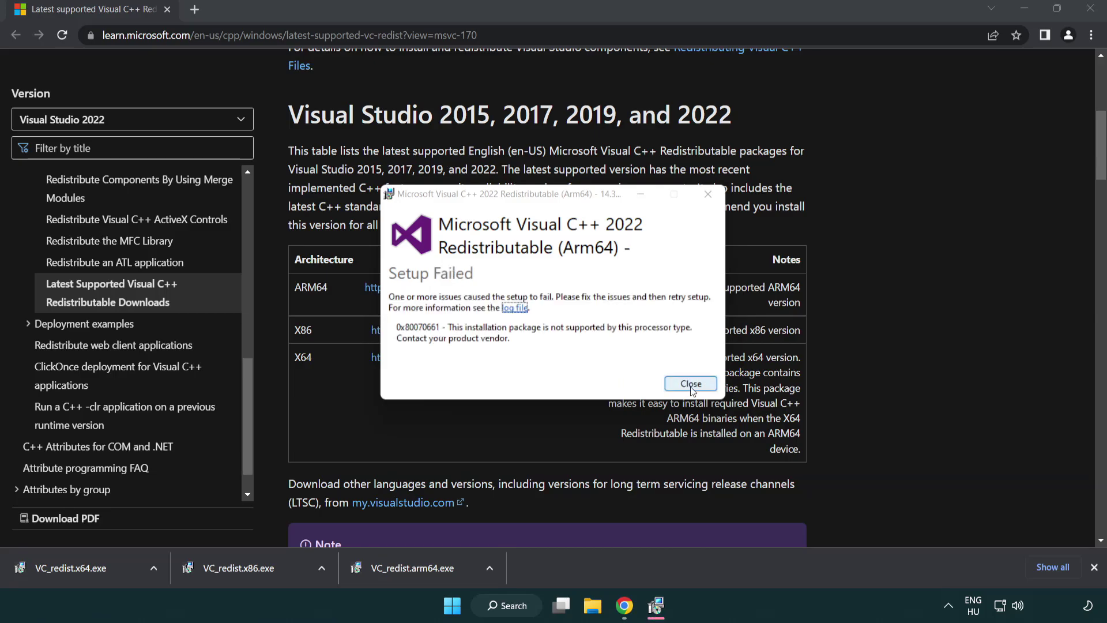
{"action": "left_click", "coordinate": [691, 384]}
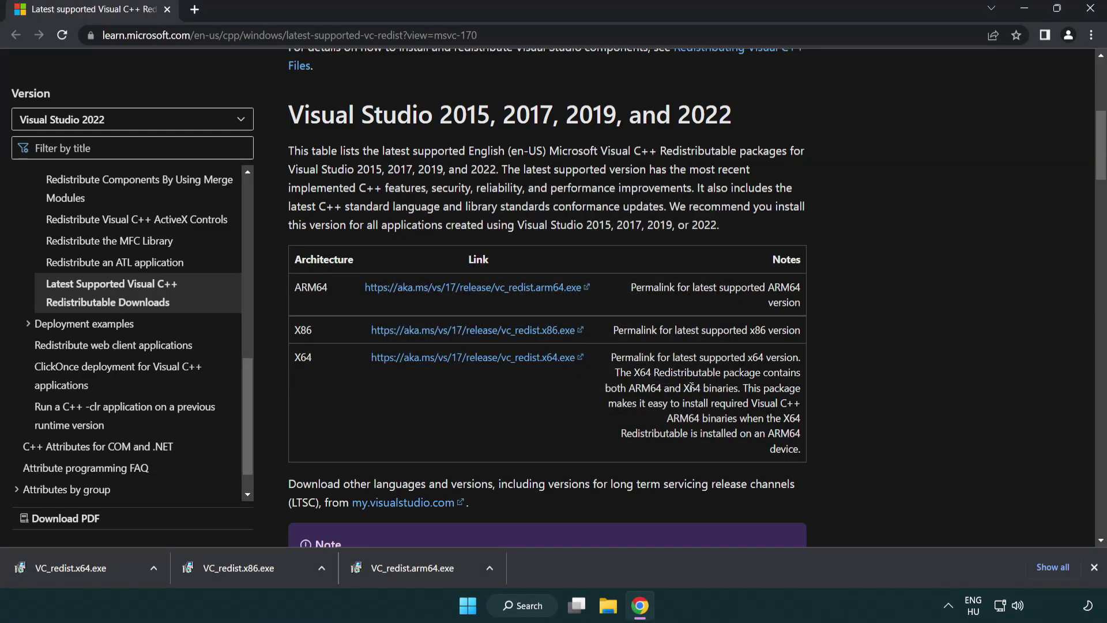
Install the x86 and x64 redistributables without restarting, then close Chrome
{"action": "left_click", "coordinate": [247, 574]}
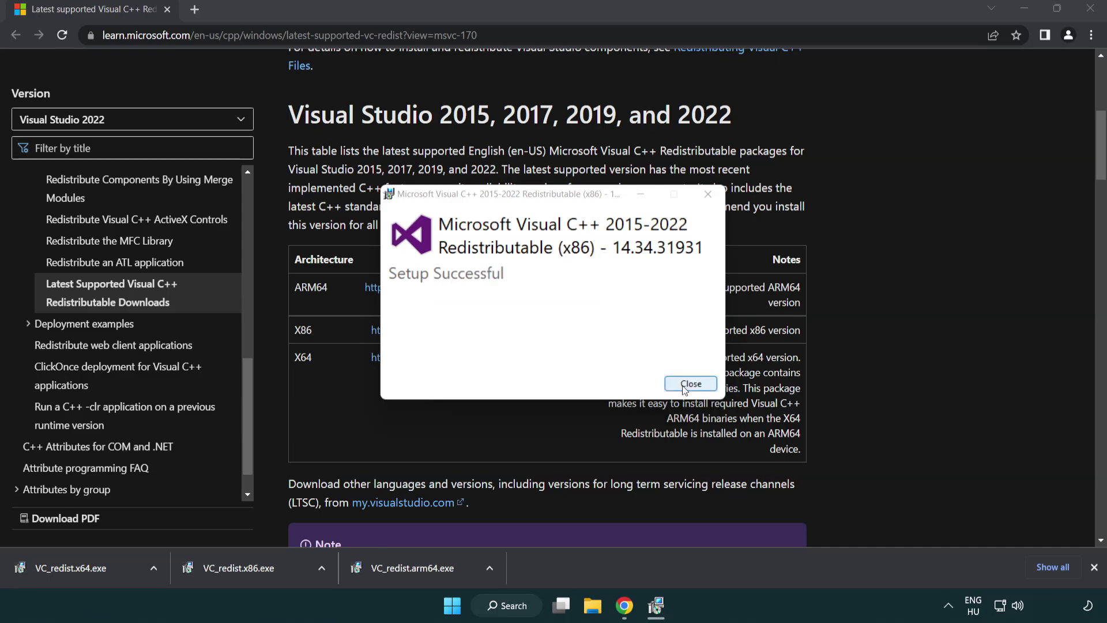
{"action": "left_click", "coordinate": [691, 383]}
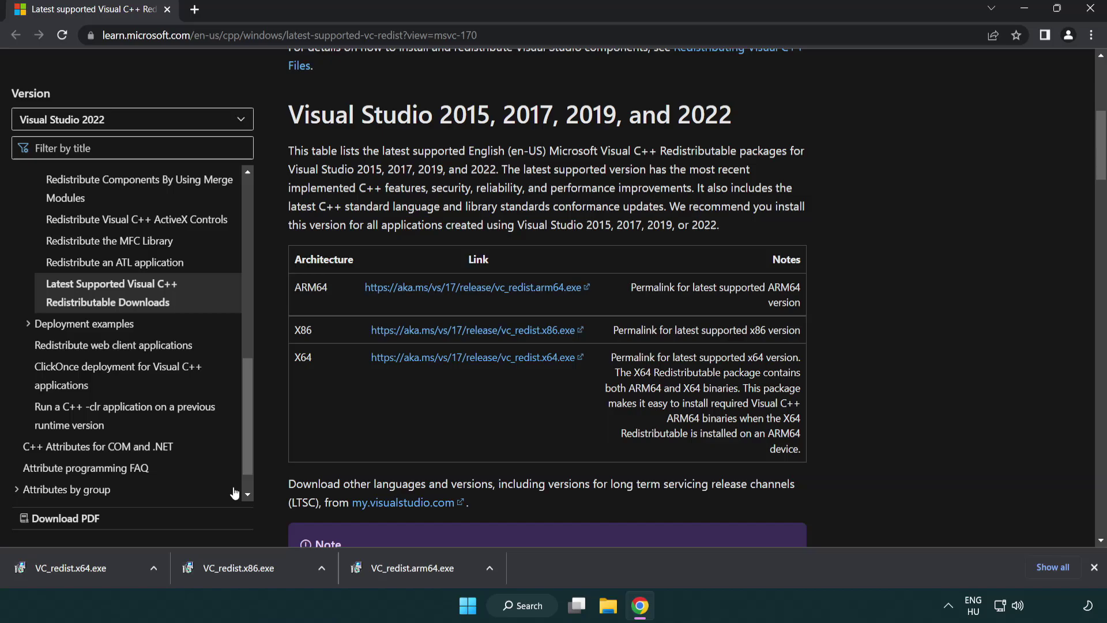
{"action": "left_click", "coordinate": [84, 569]}
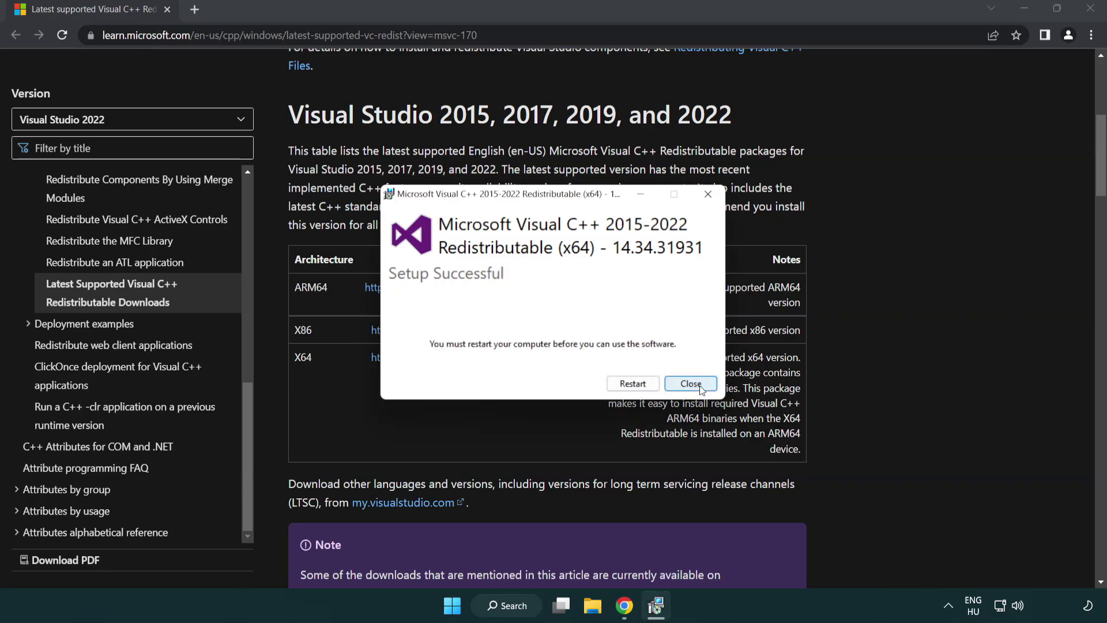
{"action": "left_click", "coordinate": [690, 384]}
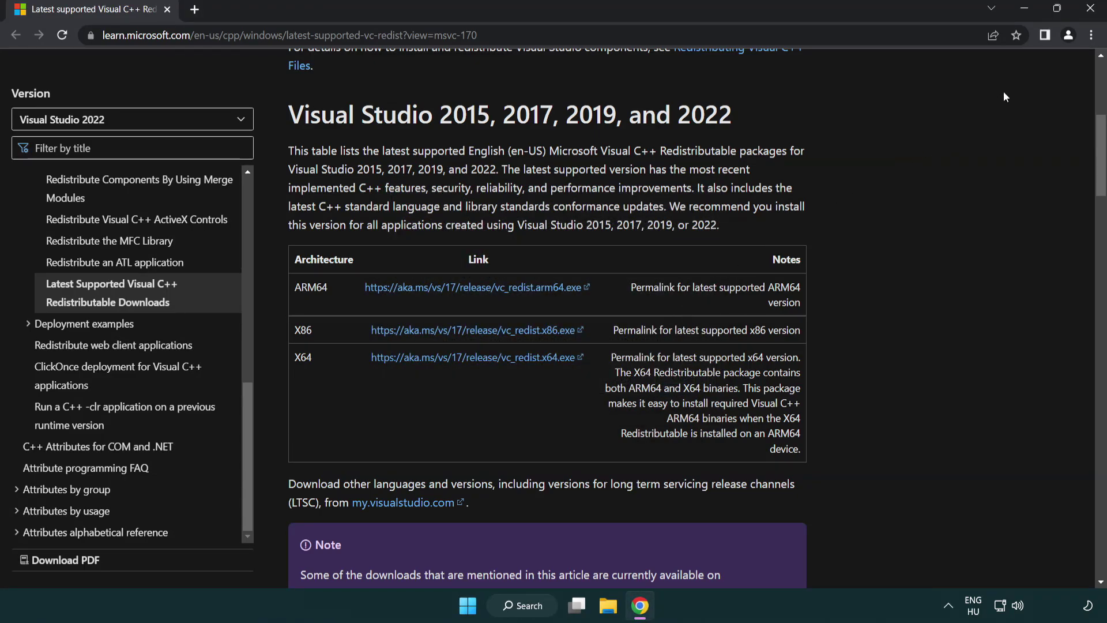
{"action": "left_click", "coordinate": [1091, 10]}
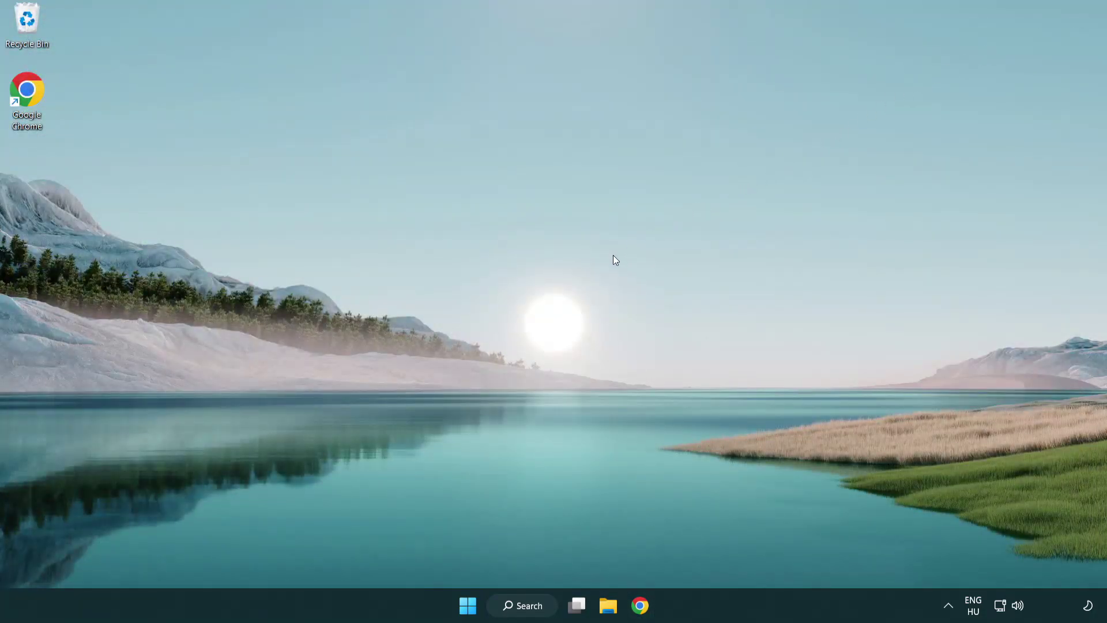
Run sfc /scannow in a Command Prompt launched as administrator from the cmd search
{"action": "left_click", "coordinate": [512, 606]}
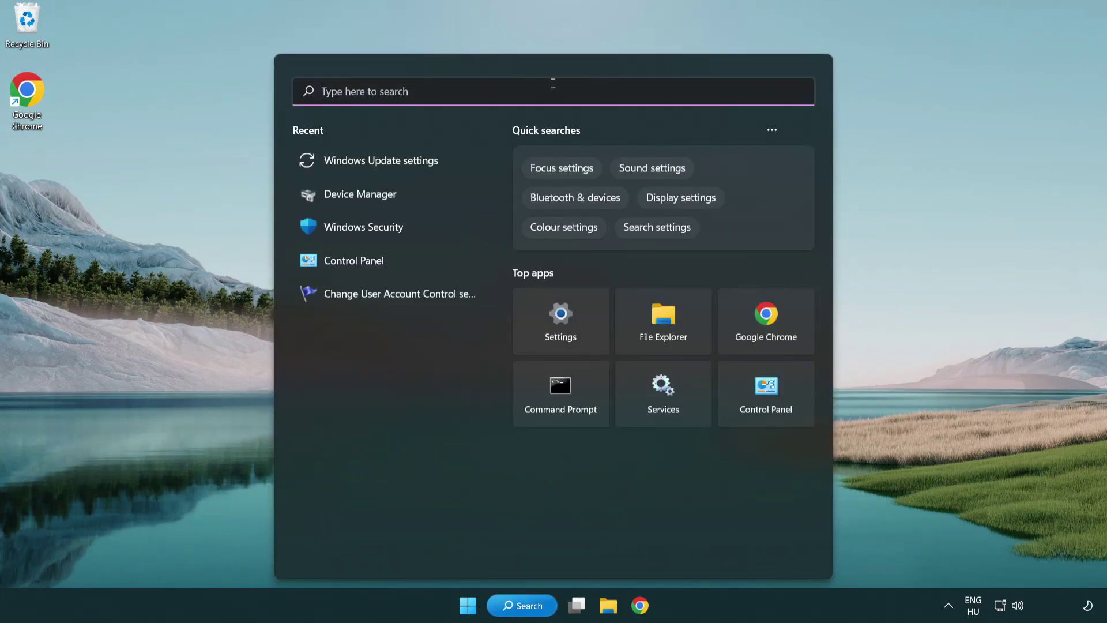
{"action": "type", "text": "cmd"}
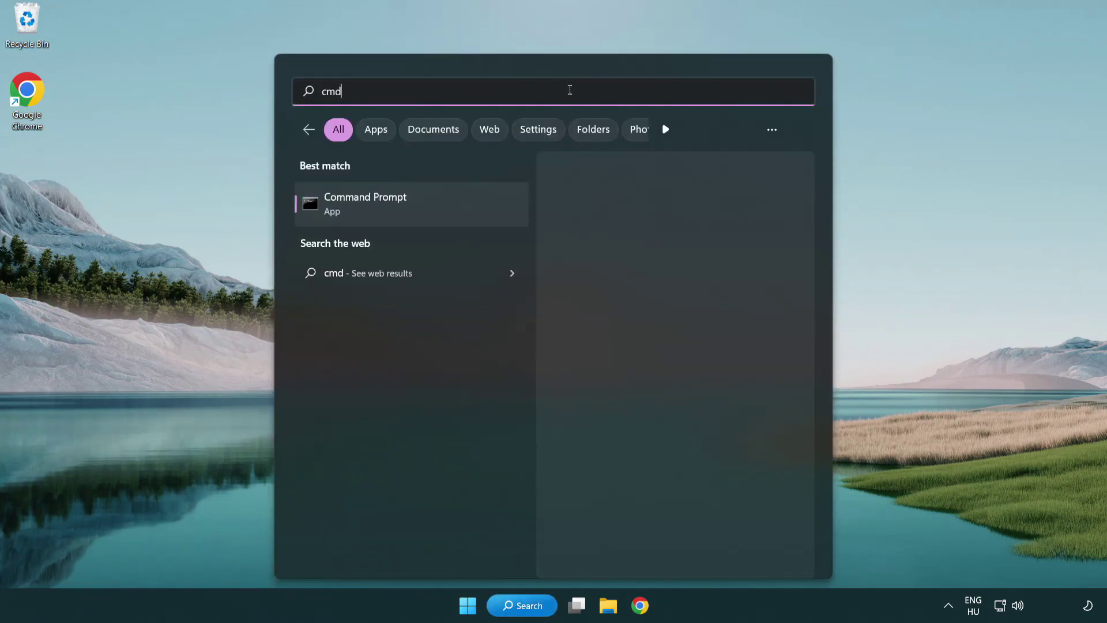
{"action": "right_click", "coordinate": [424, 210]}
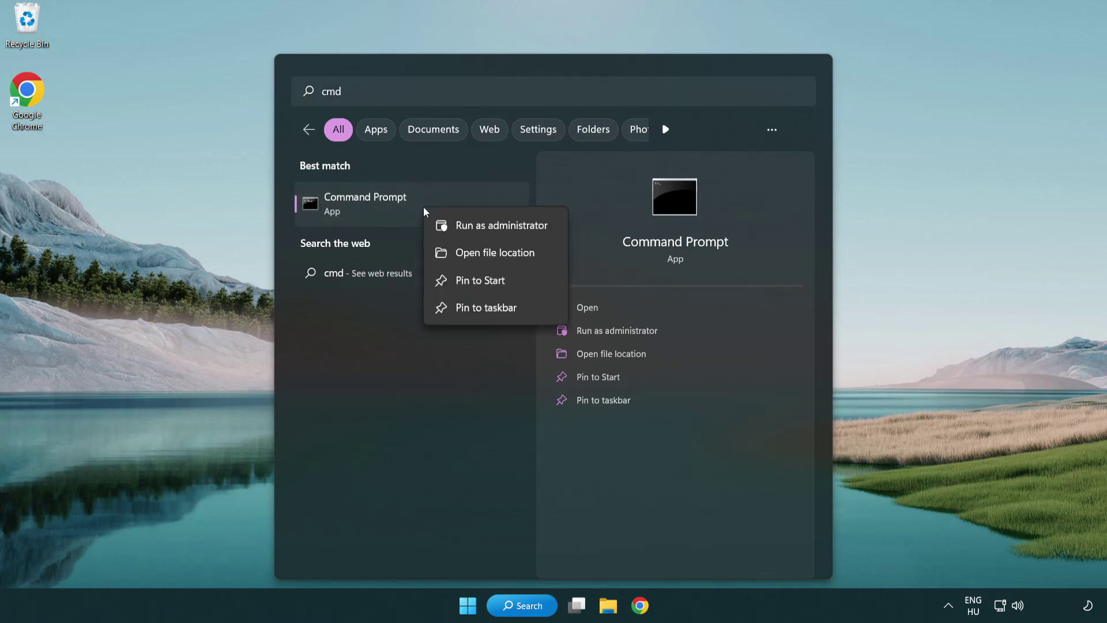
{"action": "left_click", "coordinate": [500, 230]}
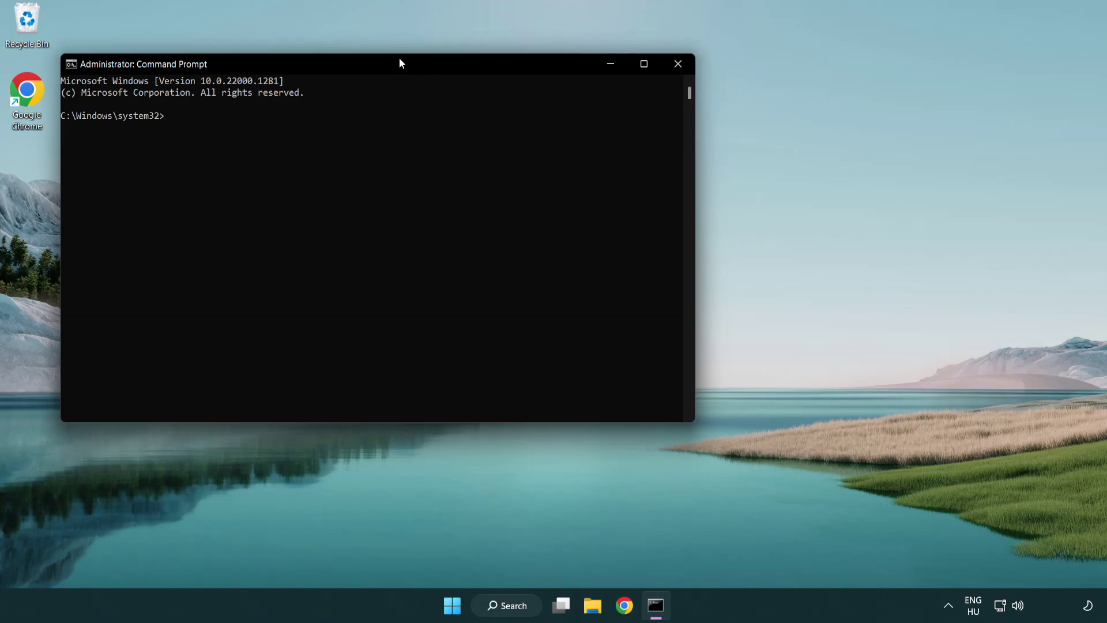
{"action": "left_click_drag", "start_coordinate": [400, 59], "coordinate": [557, 115]}
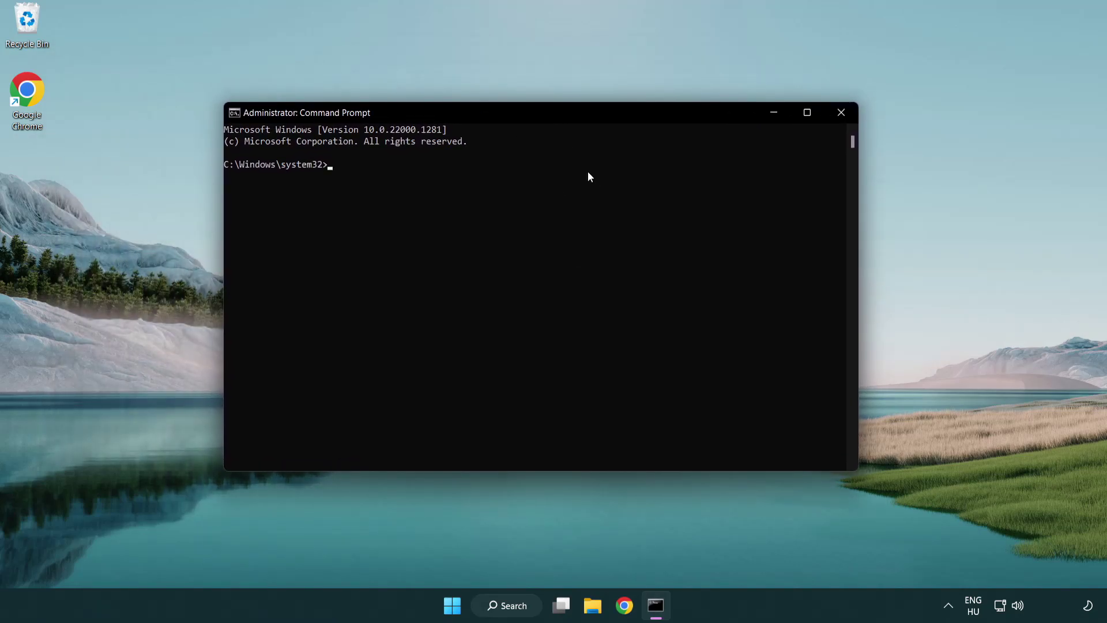
{"action": "type", "text": "sfc /"}
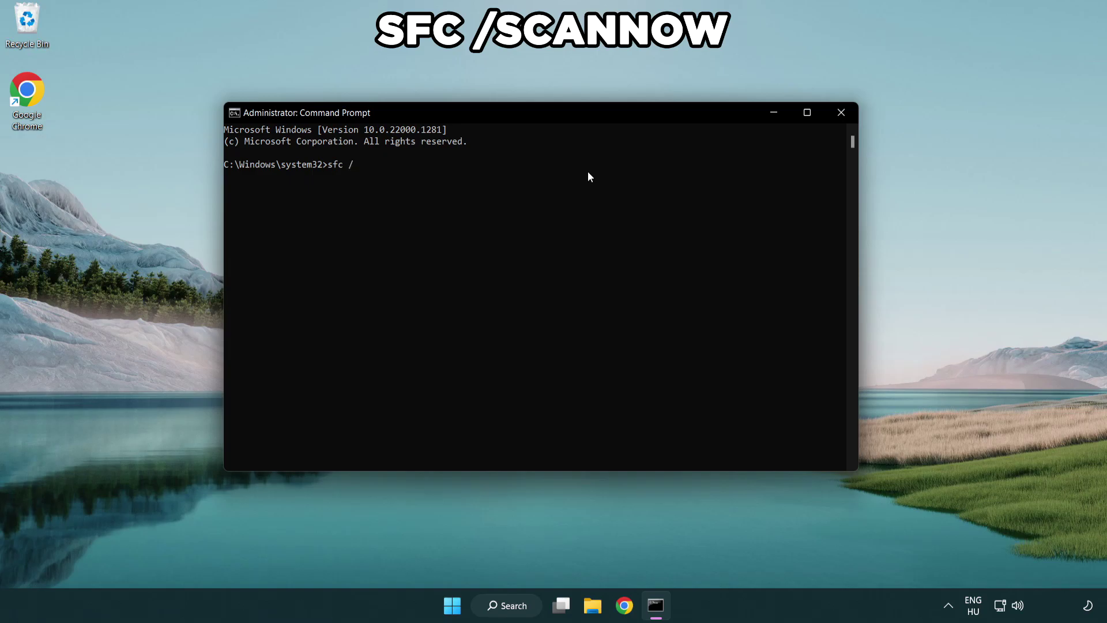
{"action": "type", "text": "scannow"}
{"action": "key", "text": "Return"}
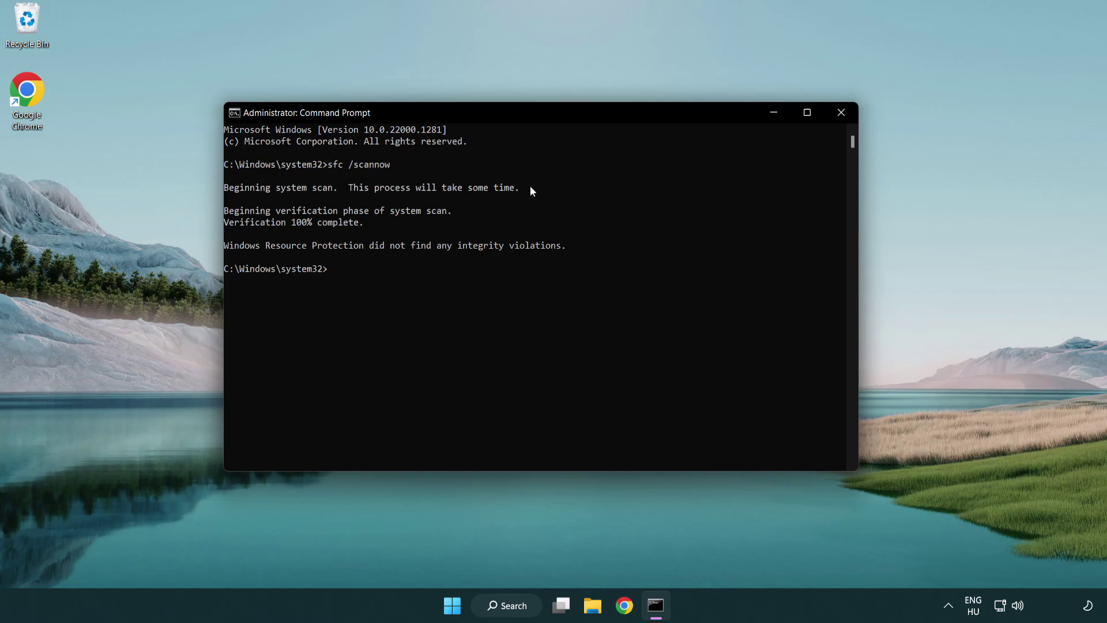
{"action": "left_click", "coordinate": [842, 112]}
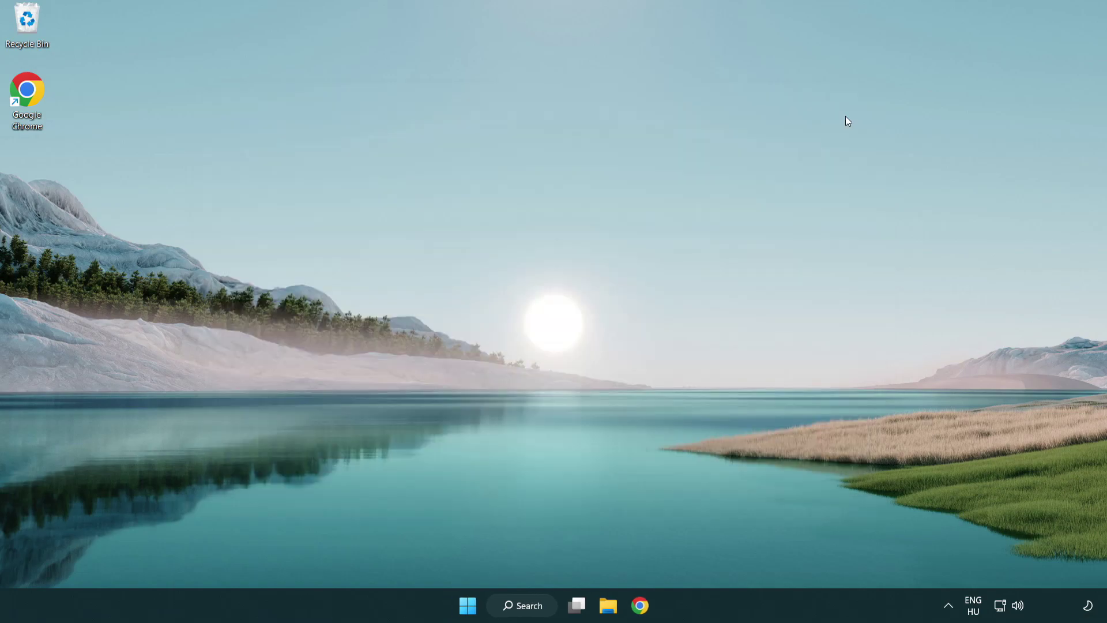
{"action": "key", "text": "super"}
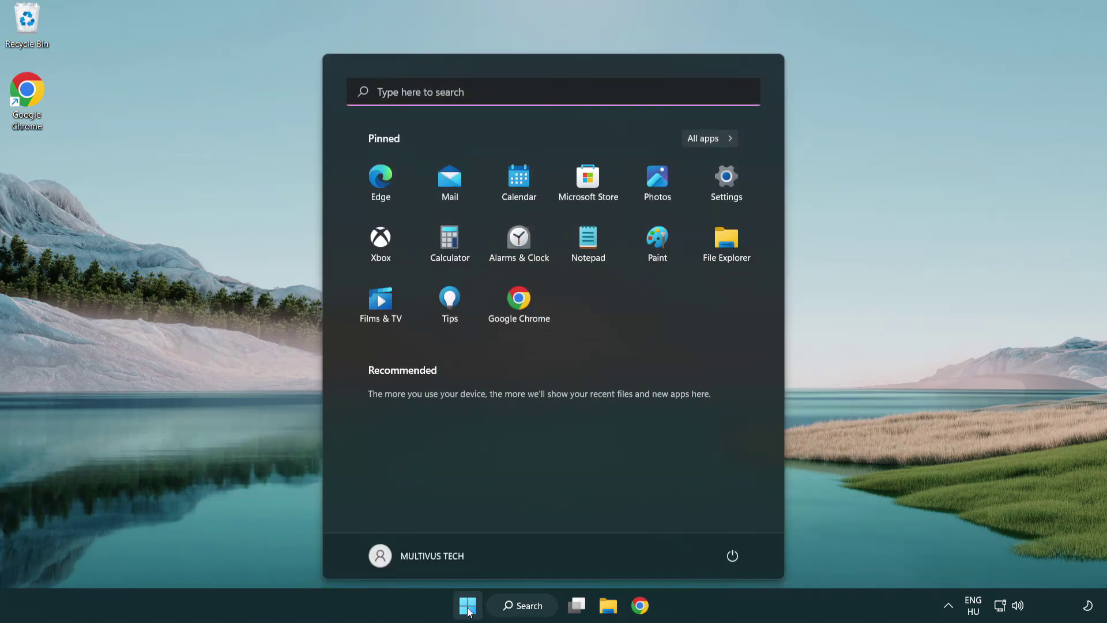
{"action": "left_click", "coordinate": [732, 554]}
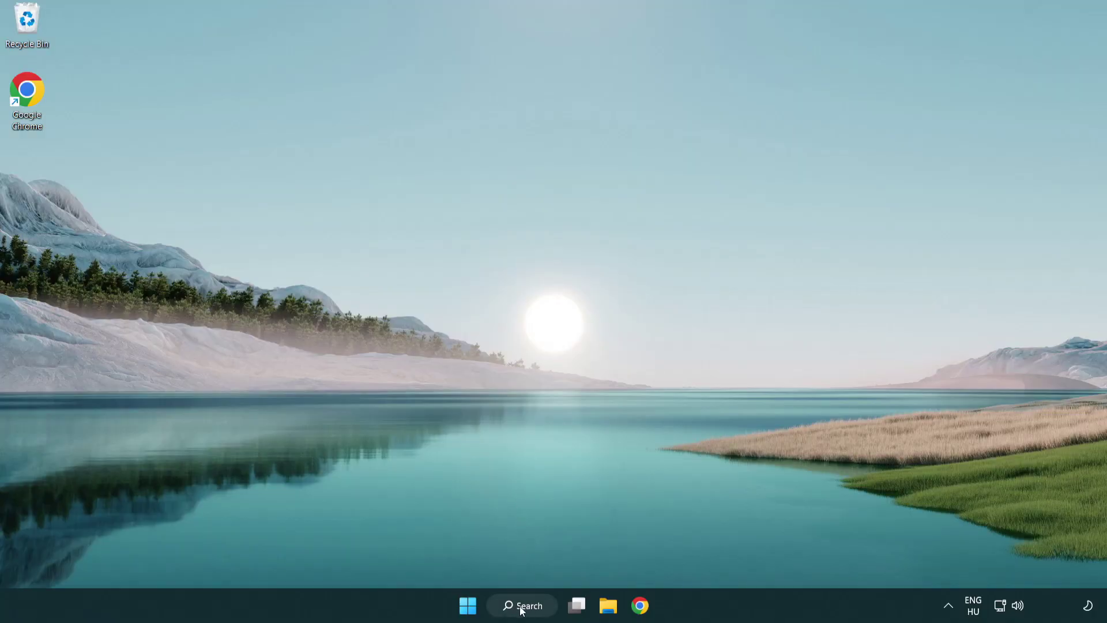
Open Add or remove exclusions under Windows Security's Virus & threat protection settings
{"action": "left_click", "coordinate": [526, 612]}
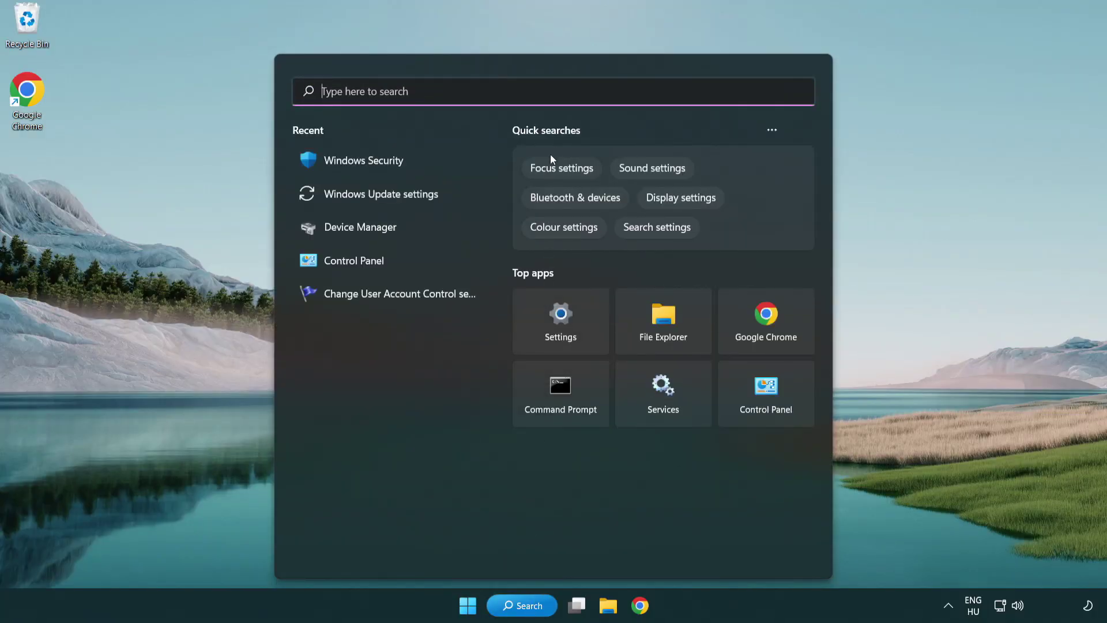
{"action": "type", "text": "sec"}
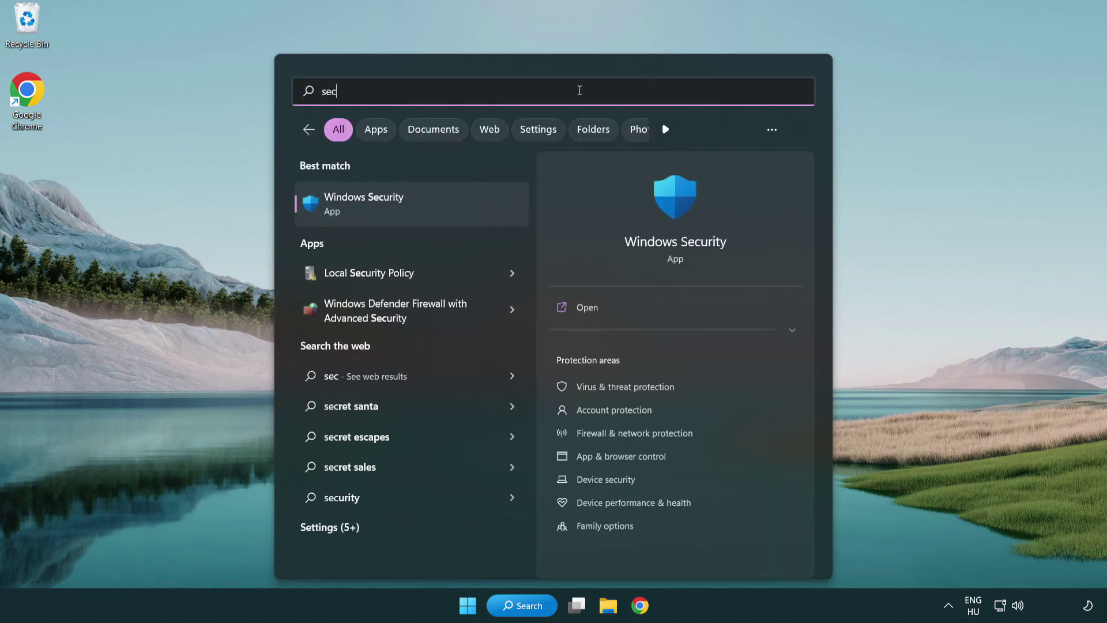
{"action": "type", "text": "uri"}
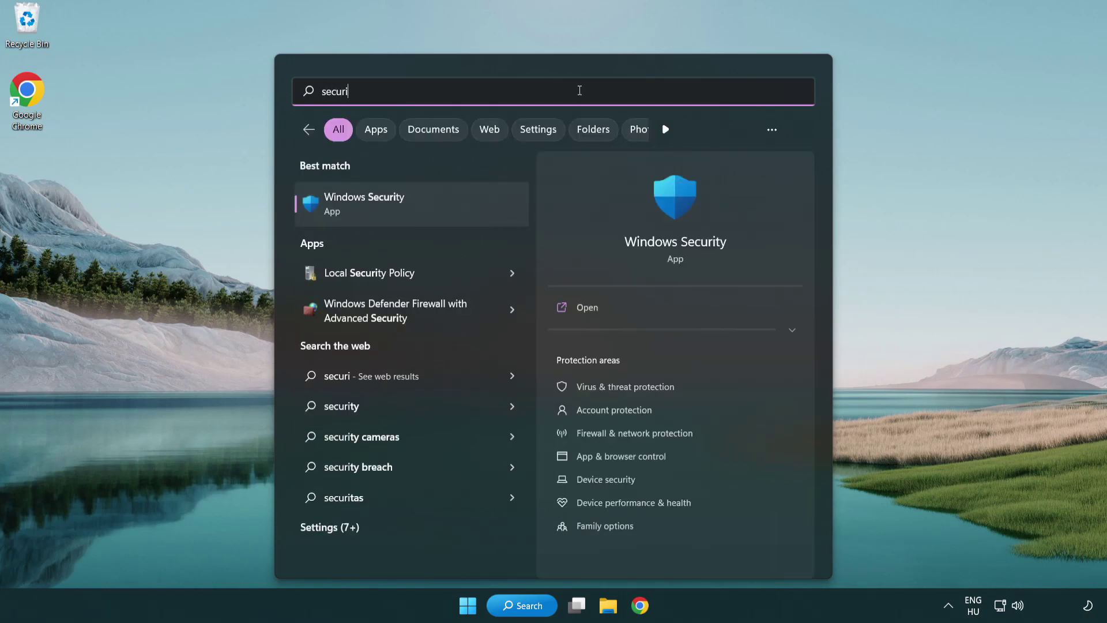
{"action": "type", "text": "ty"}
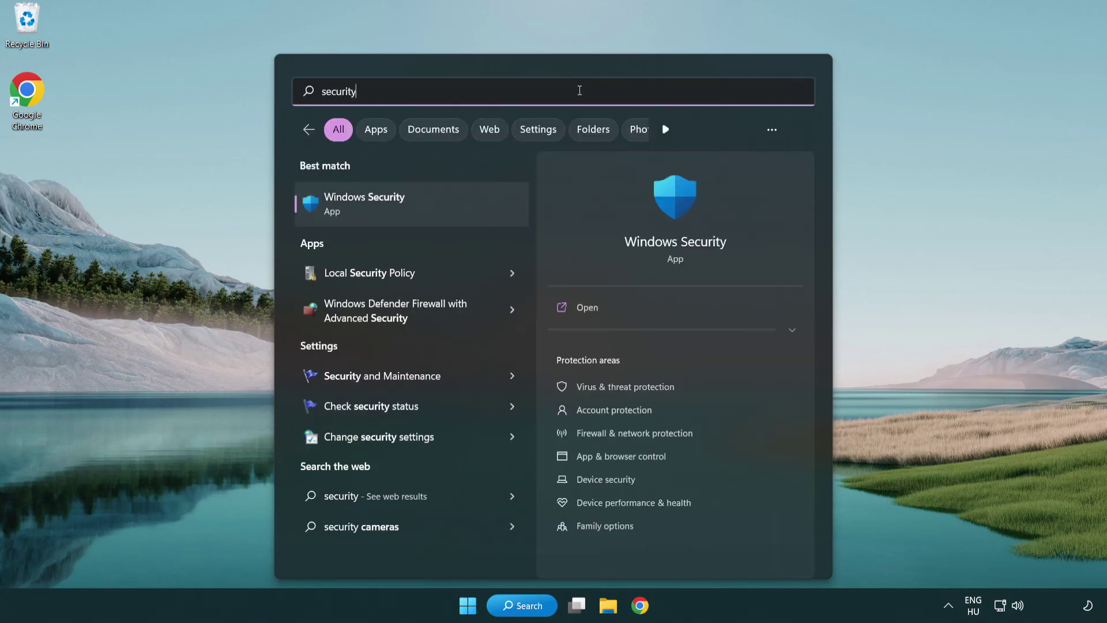
{"action": "left_click", "coordinate": [454, 214]}
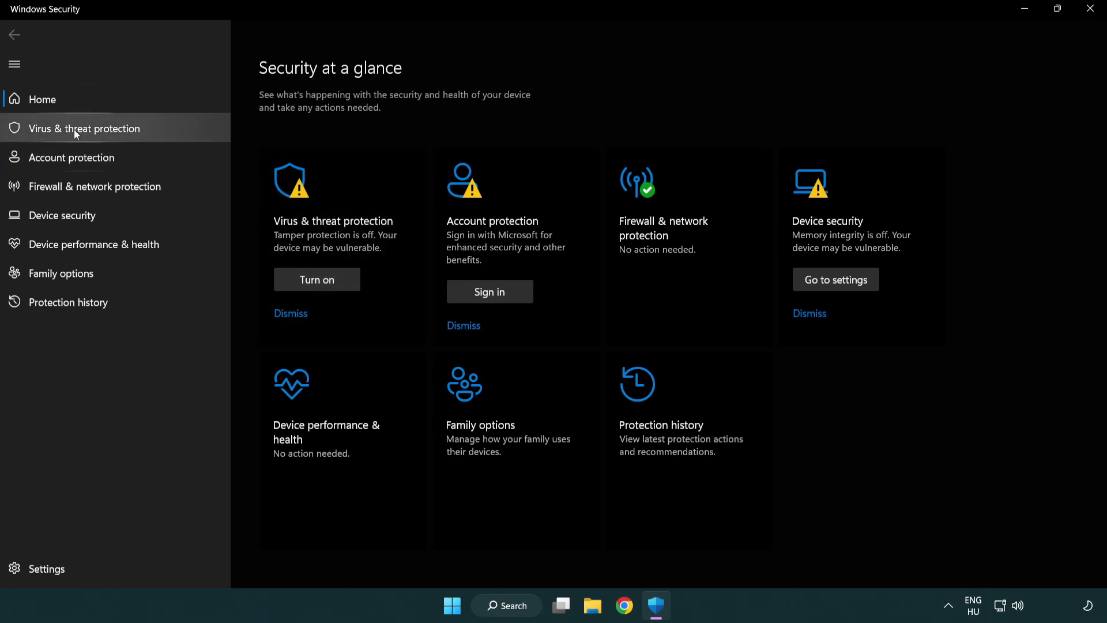
{"action": "left_click", "coordinate": [167, 132]}
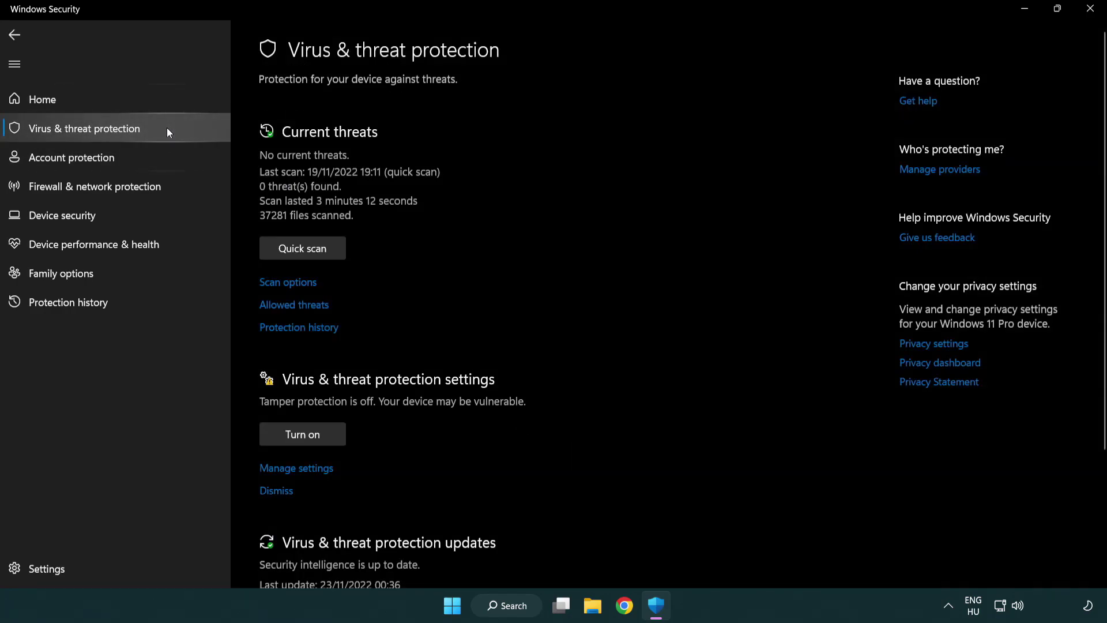
{"action": "scroll", "coordinate": [329, 243], "scroll_direction": "down", "scroll_amount": 2}
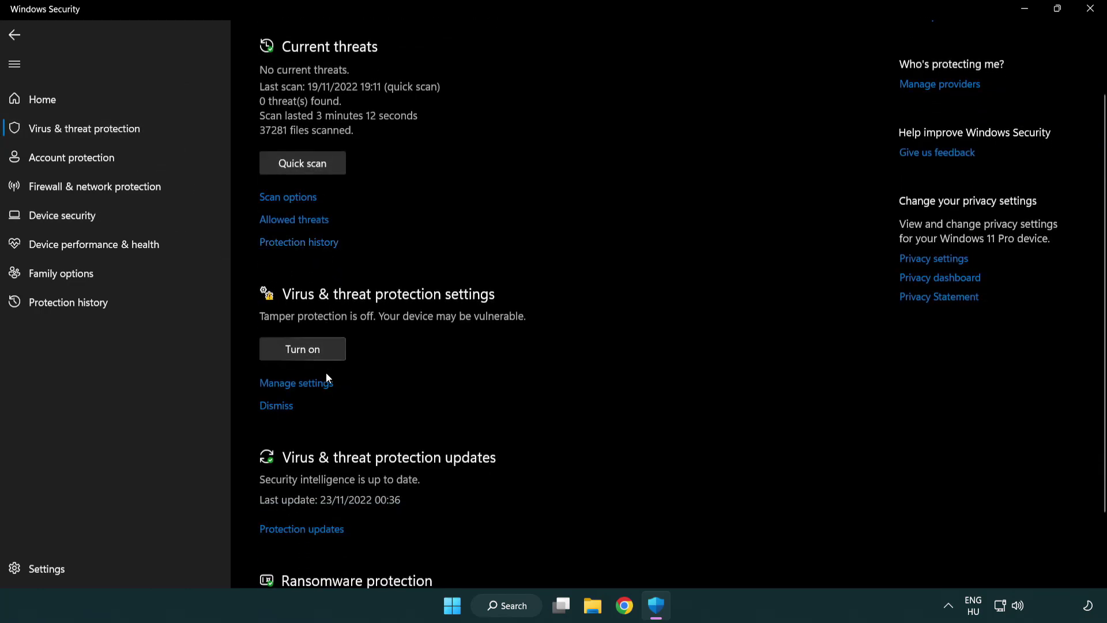
{"action": "left_click", "coordinate": [294, 383]}
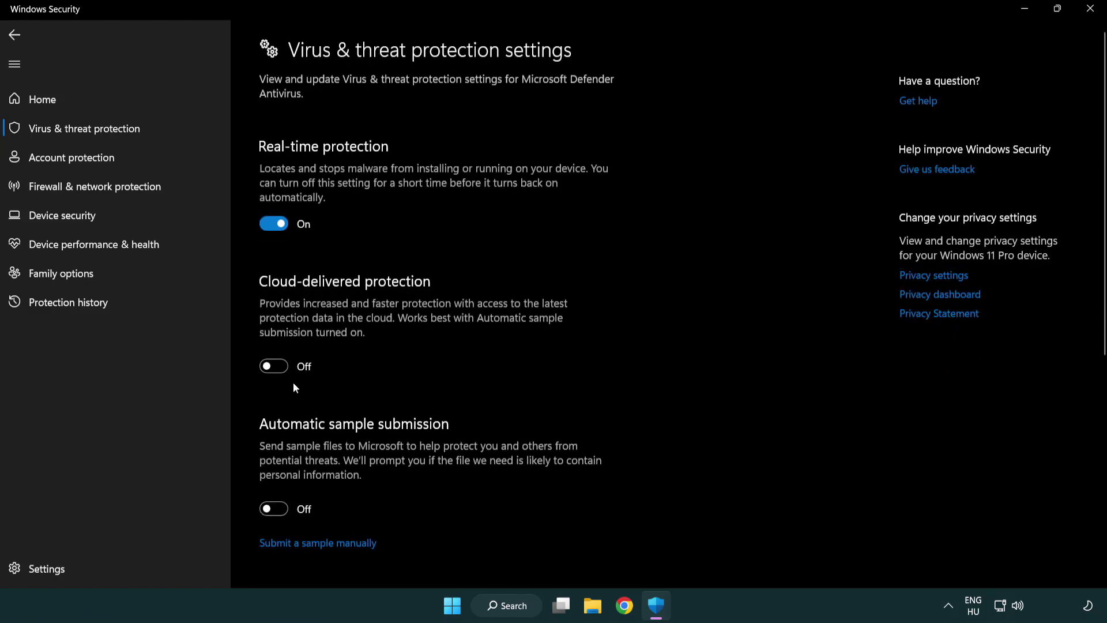
{"action": "scroll", "coordinate": [295, 385], "scroll_direction": "down", "scroll_amount": 5}
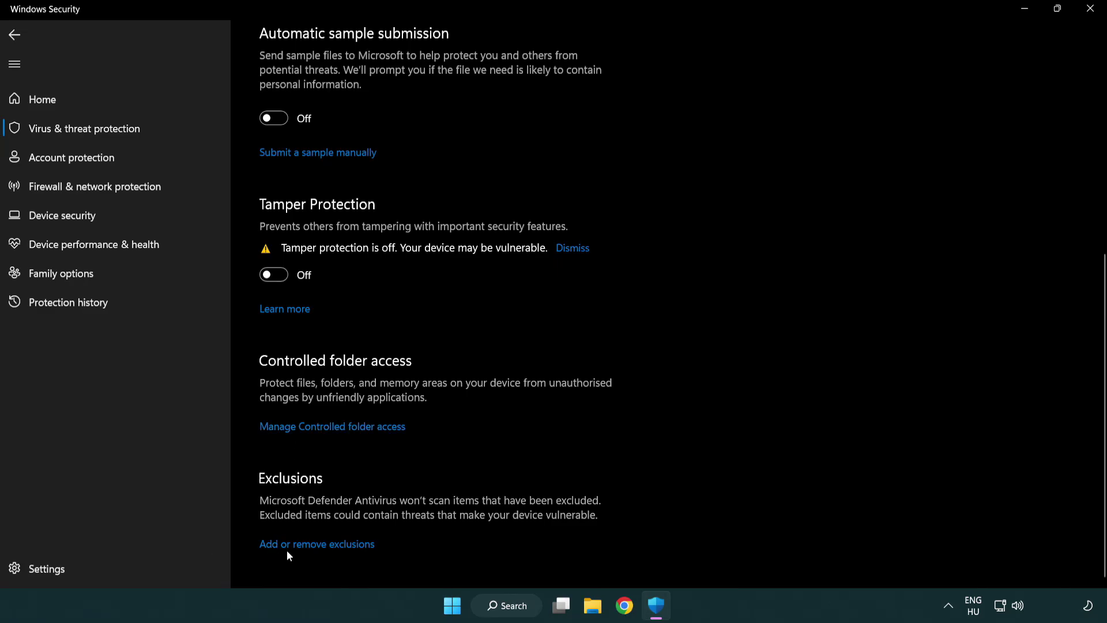
{"action": "left_click", "coordinate": [319, 546]}
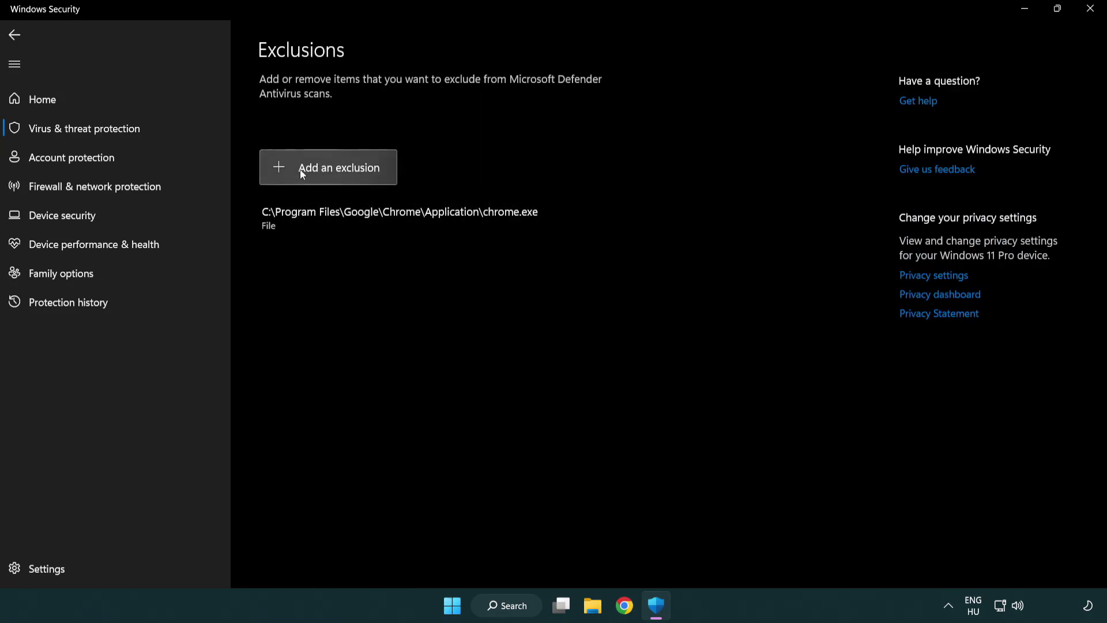
Add the NOT WORKING APP shortcut in C:\Program Files (x86) as a file exclusion, then close Windows Security
{"action": "left_click", "coordinate": [332, 171]}
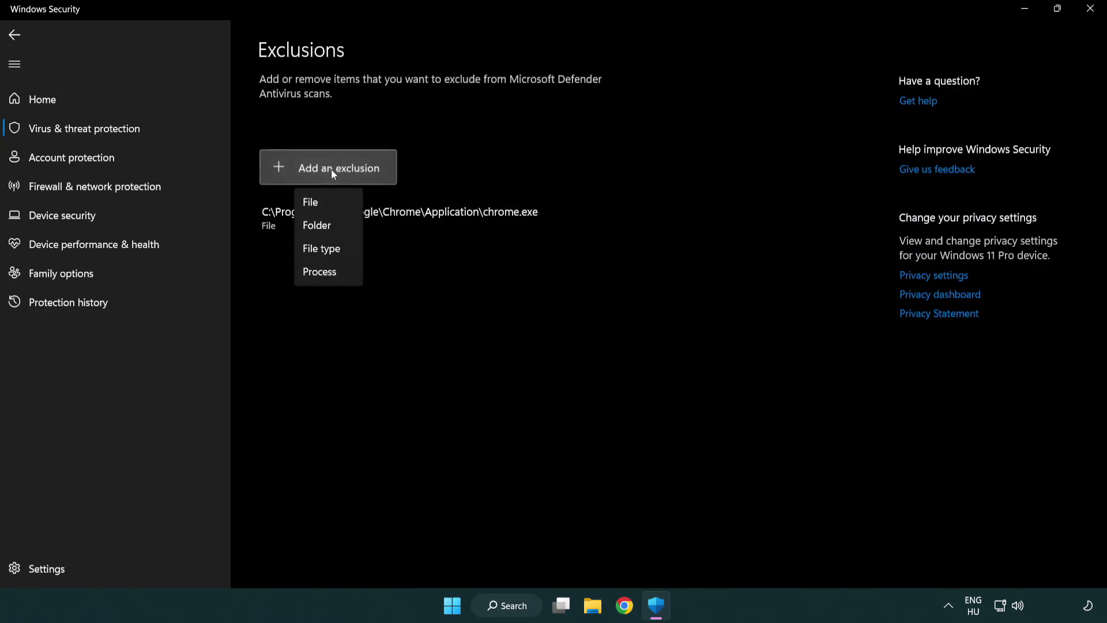
{"action": "left_click", "coordinate": [334, 206]}
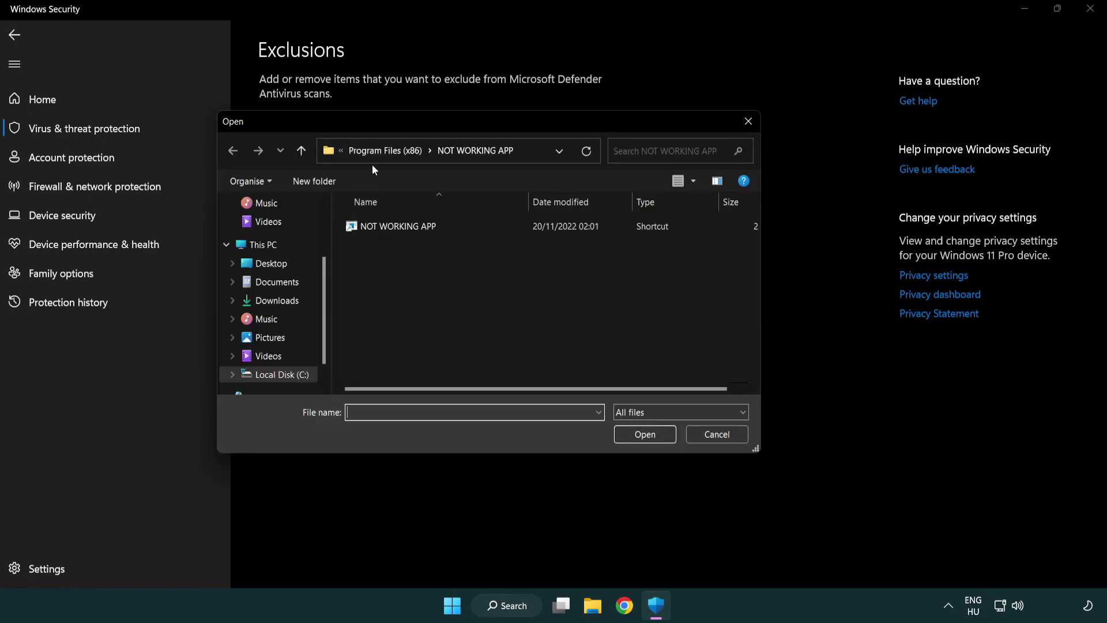
{"action": "left_click", "coordinate": [375, 154]}
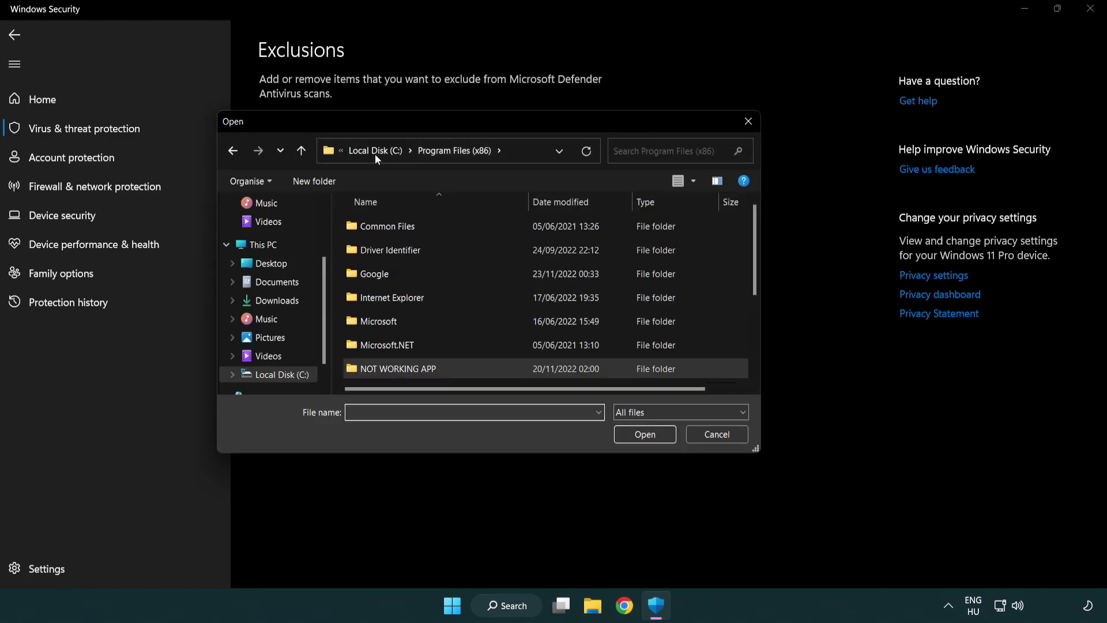
{"action": "left_click", "coordinate": [382, 151]}
{"action": "left_click", "coordinate": [376, 154]}
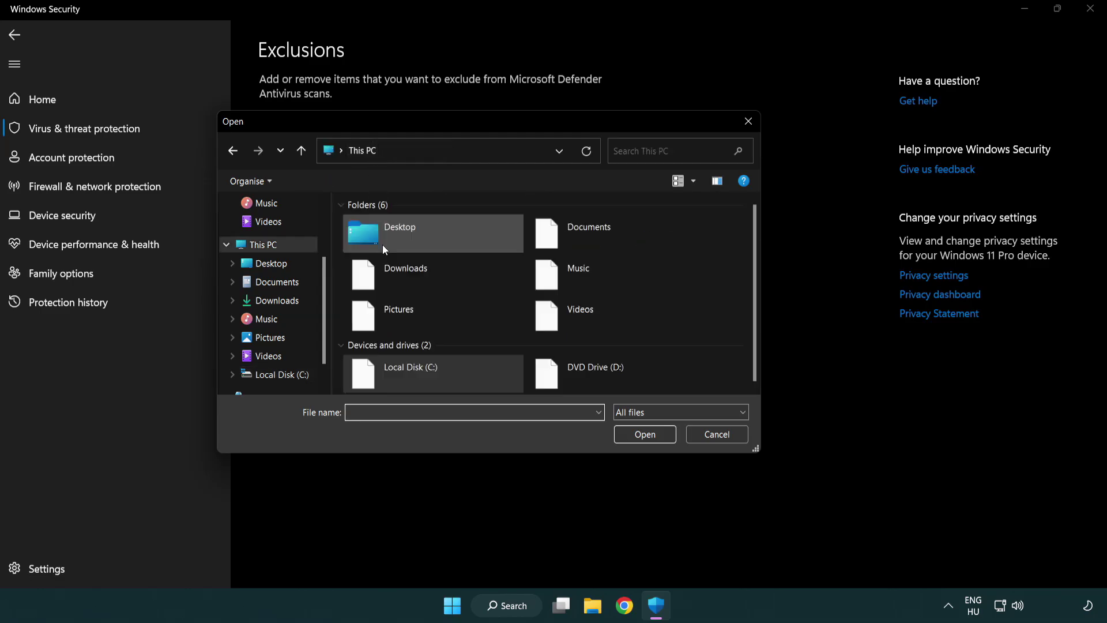
{"action": "double_click", "coordinate": [404, 382]}
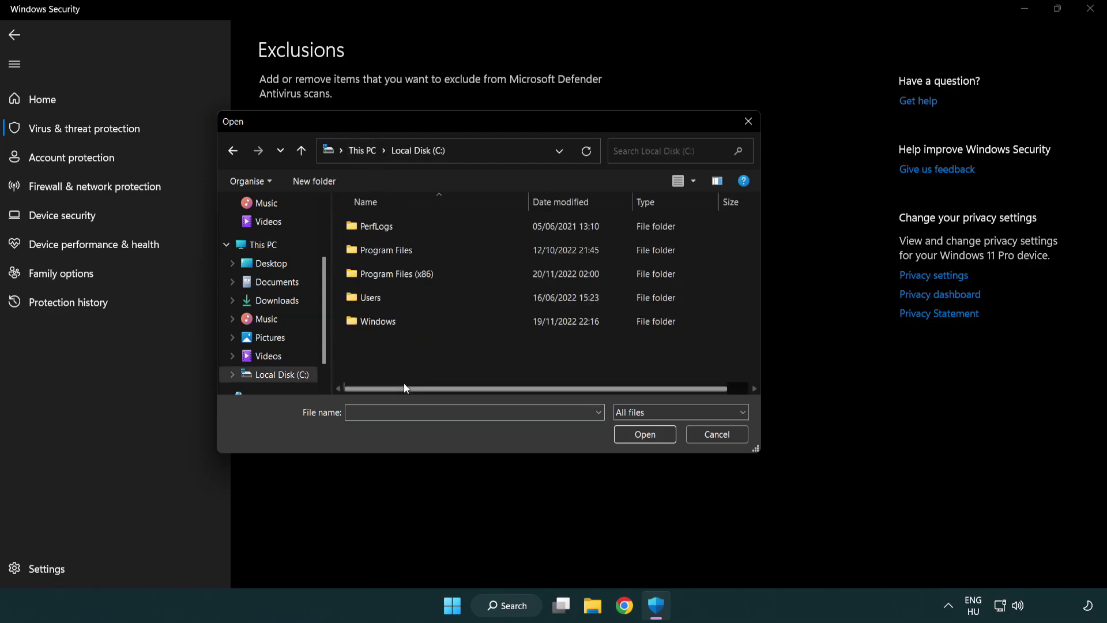
{"action": "double_click", "coordinate": [405, 274]}
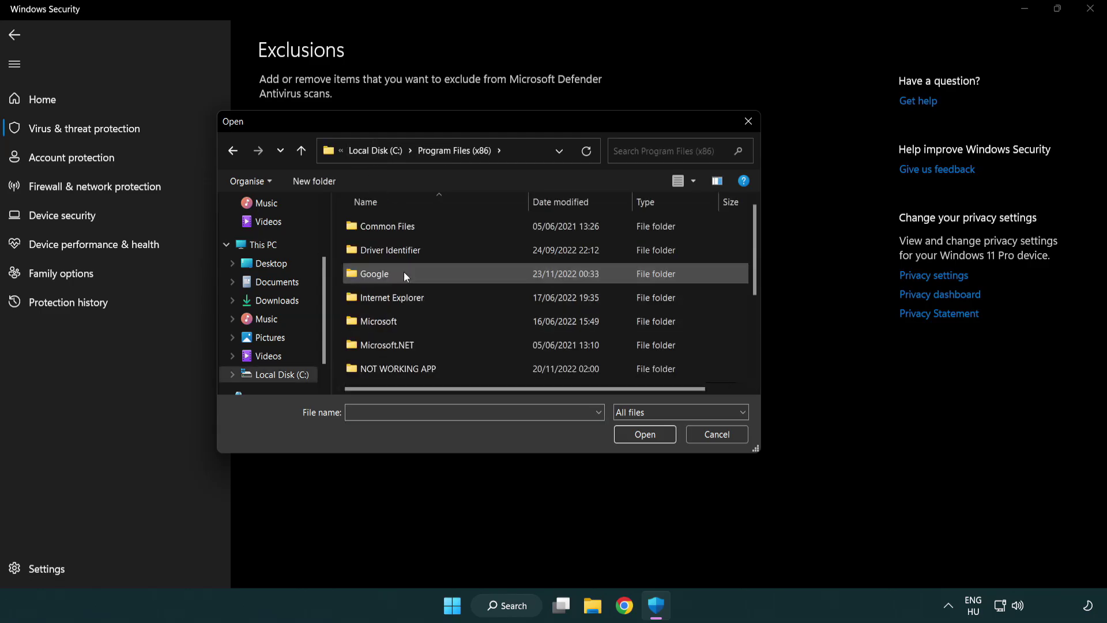
{"action": "double_click", "coordinate": [413, 370]}
{"action": "left_click", "coordinate": [390, 225]}
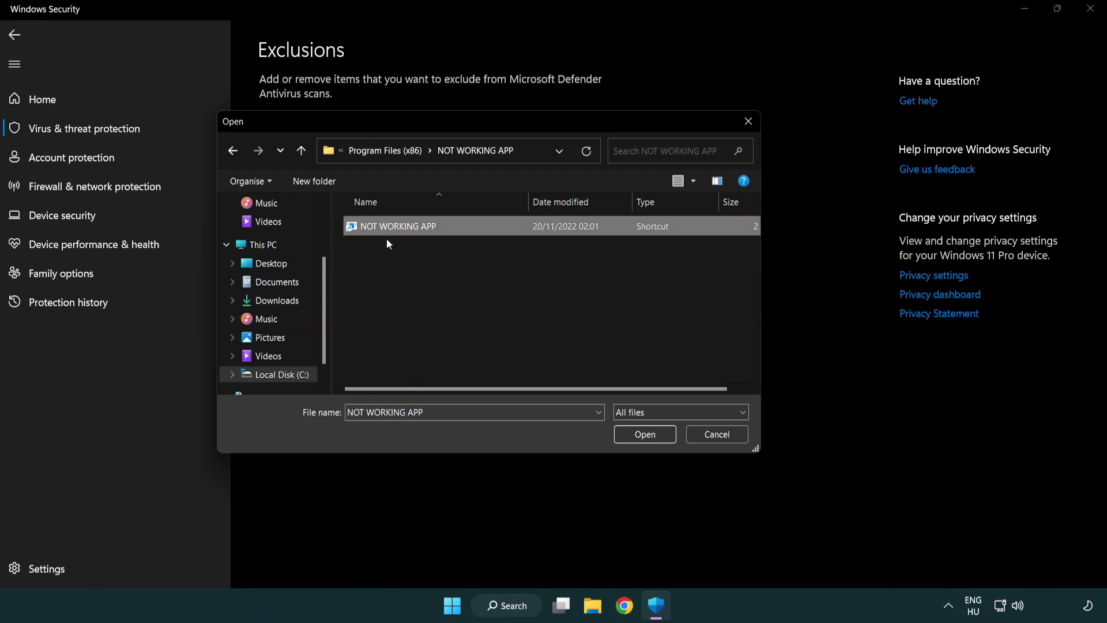
{"action": "left_click", "coordinate": [643, 436]}
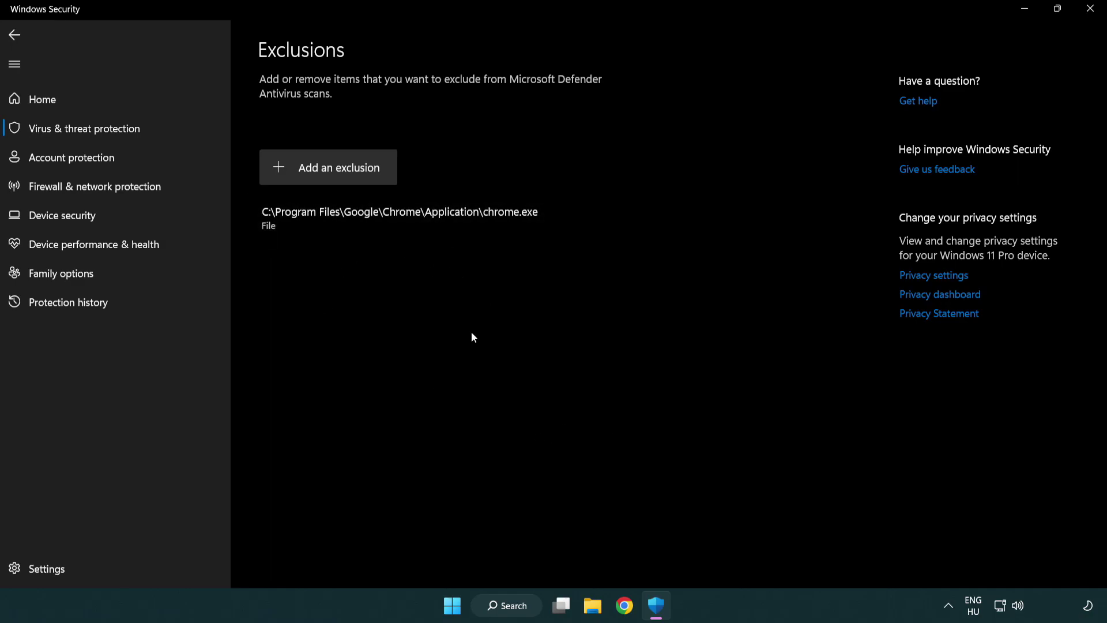
{"action": "left_click", "coordinate": [1090, 9]}
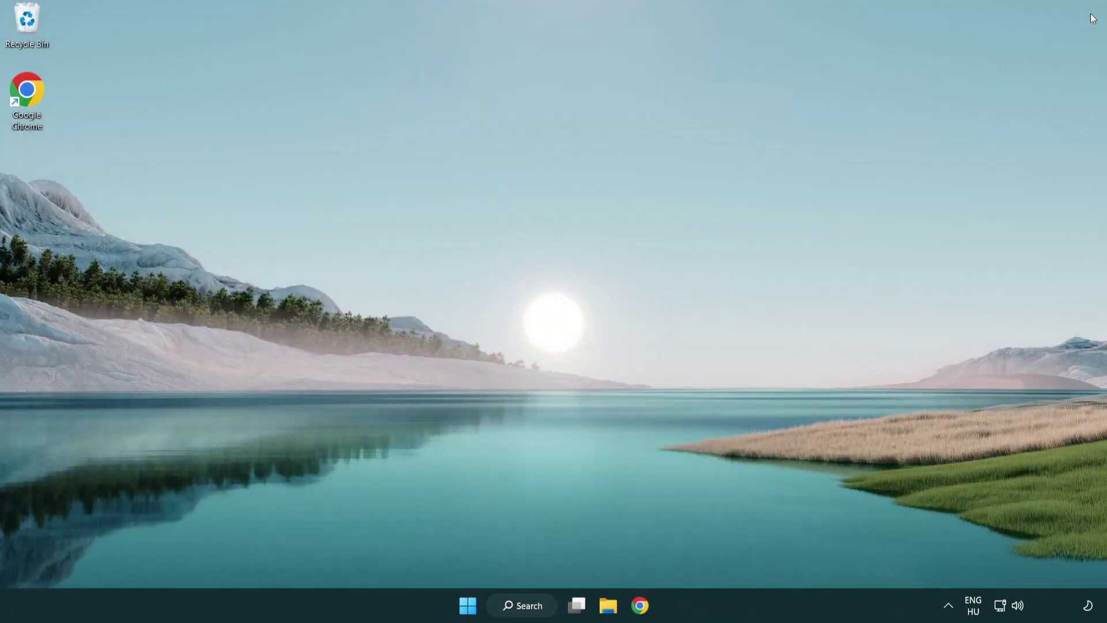
Show the Start menu's power options with Sleep, Shut down and Restart
{"action": "left_click", "coordinate": [467, 605]}
{"action": "left_click", "coordinate": [732, 555]}
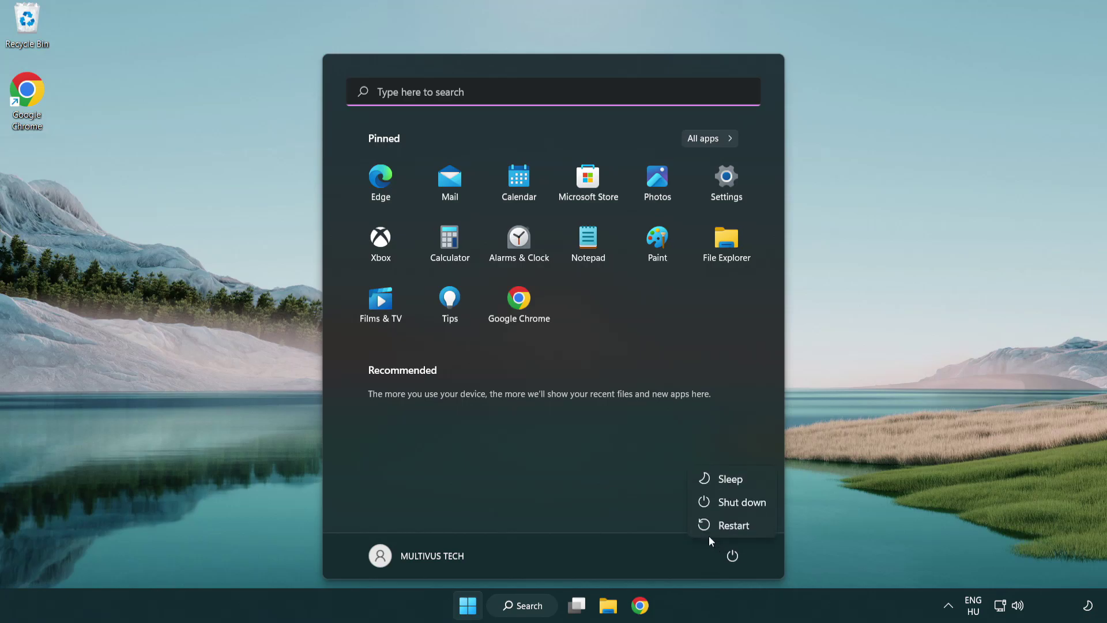